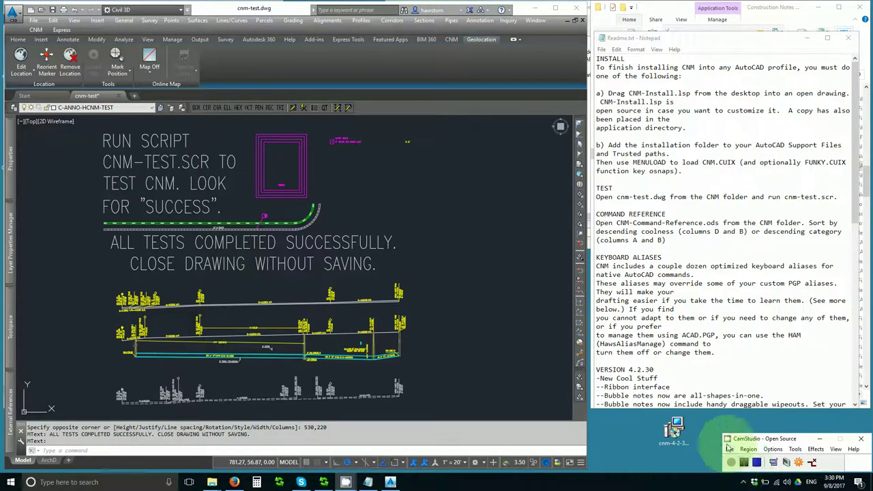
Step: Show the CNM ribbon tab and CNM command menu, then toggle the menu bar off and back on
click(455, 40)
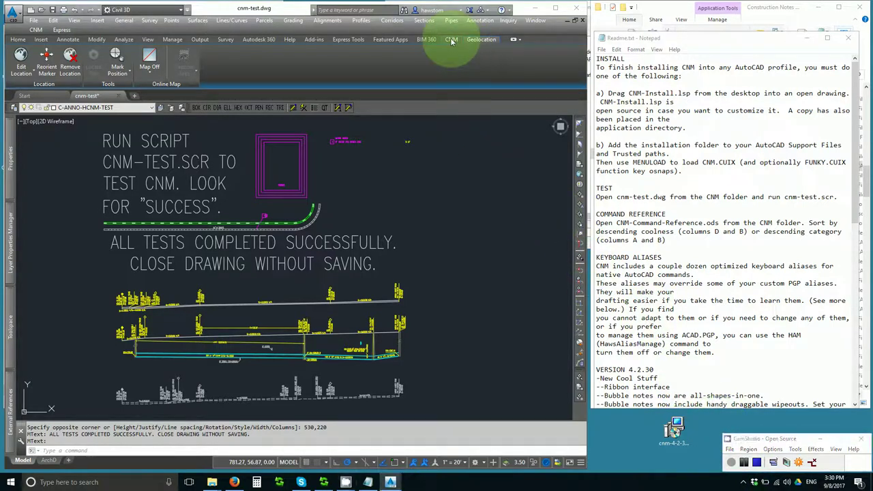
click(452, 40)
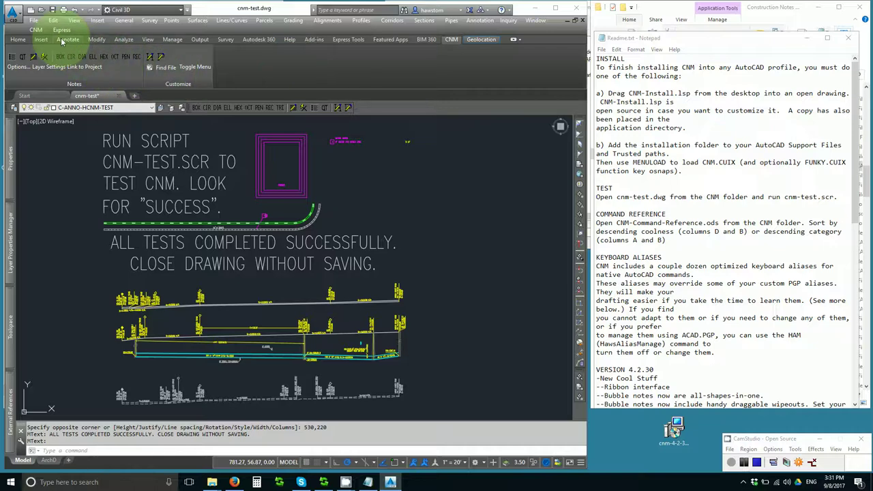
click(35, 30)
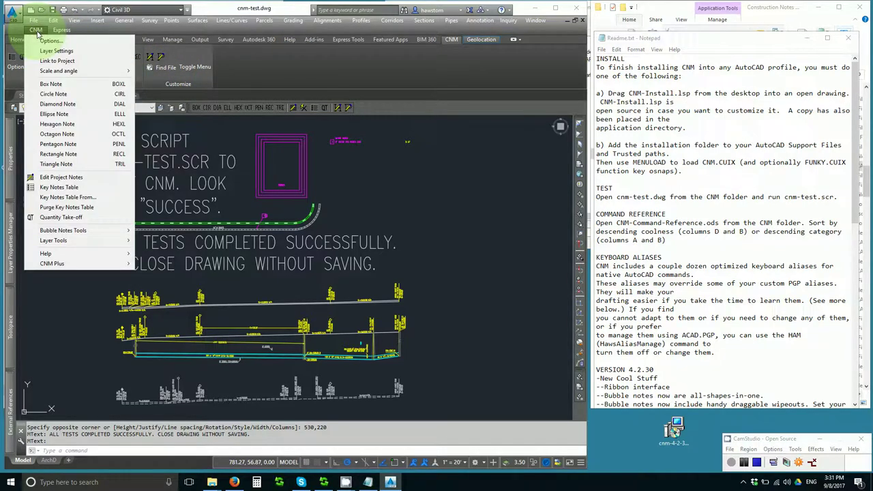
click(37, 31)
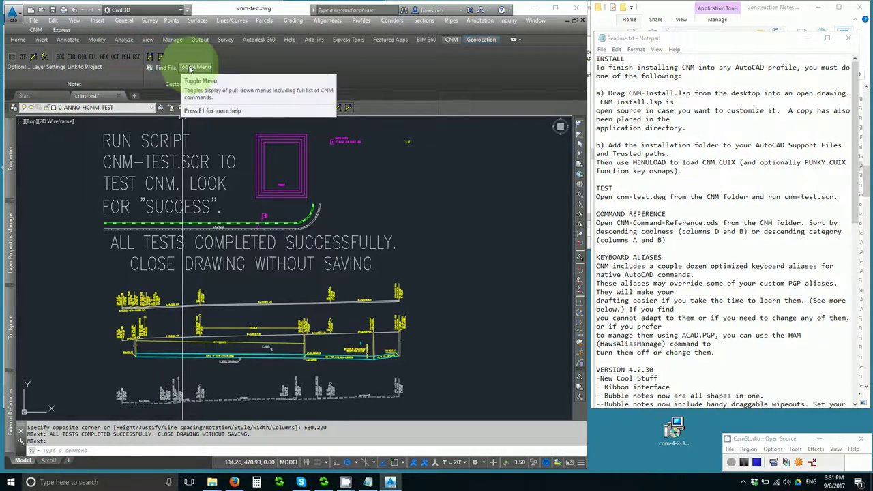
click(190, 68)
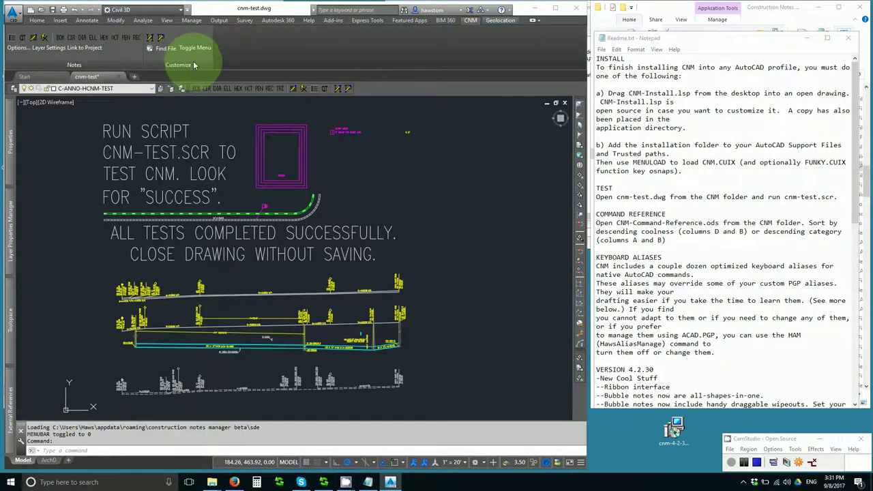
click(196, 49)
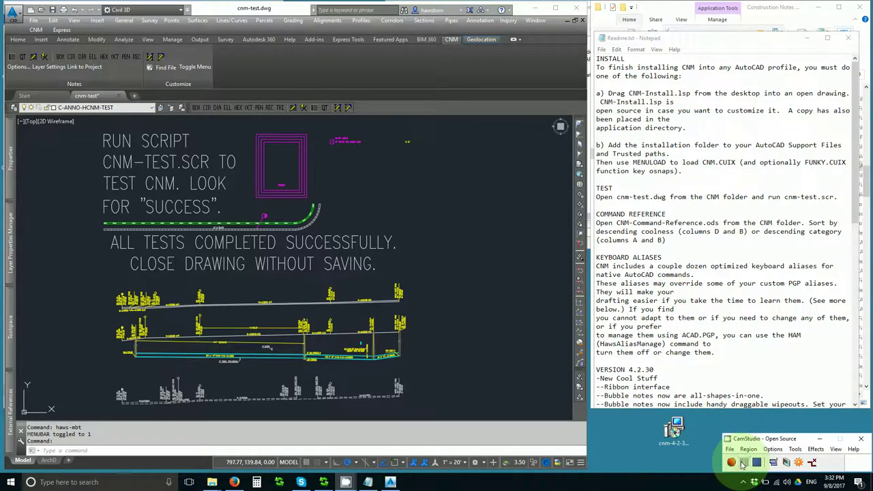
Step: Jump to CNM-Command-Reference.ods in the beta folder and open it in LibreOffice Calc
click(663, 4)
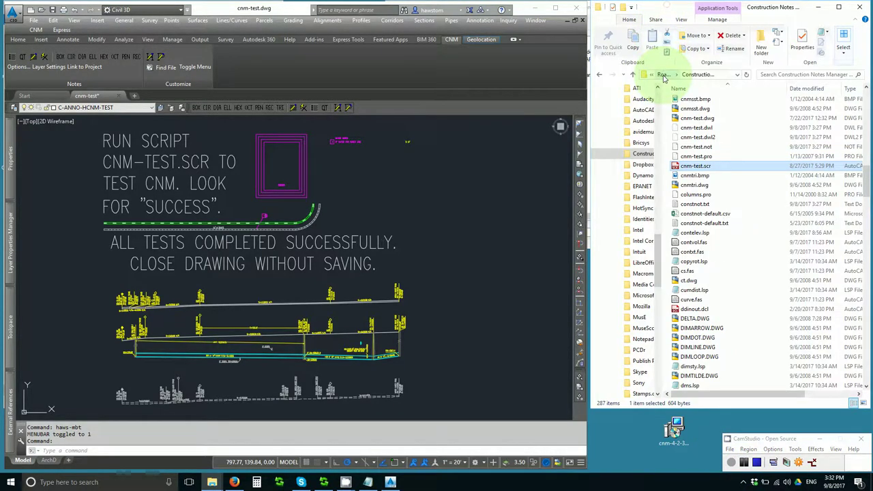
click(691, 185)
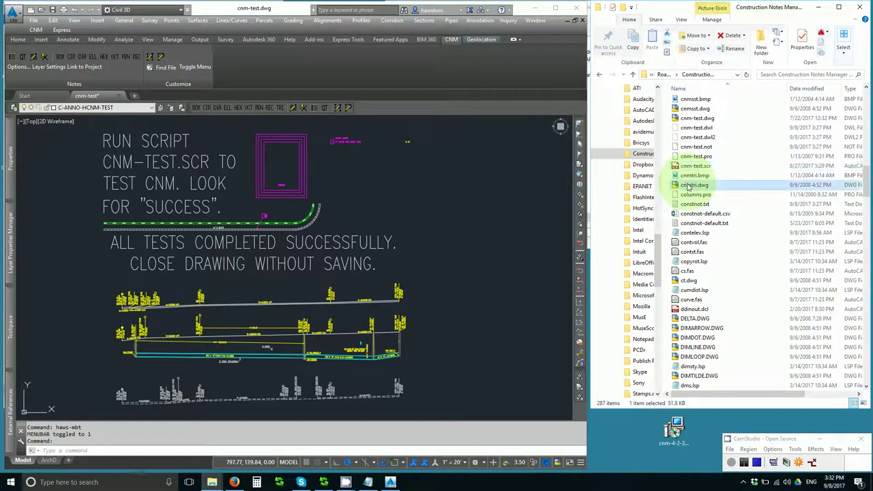
text(cnm-c)
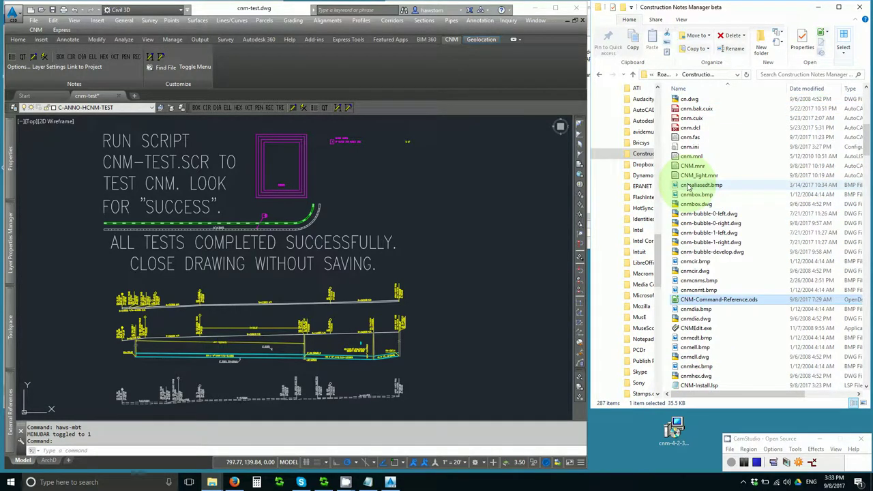
double_click(675, 301)
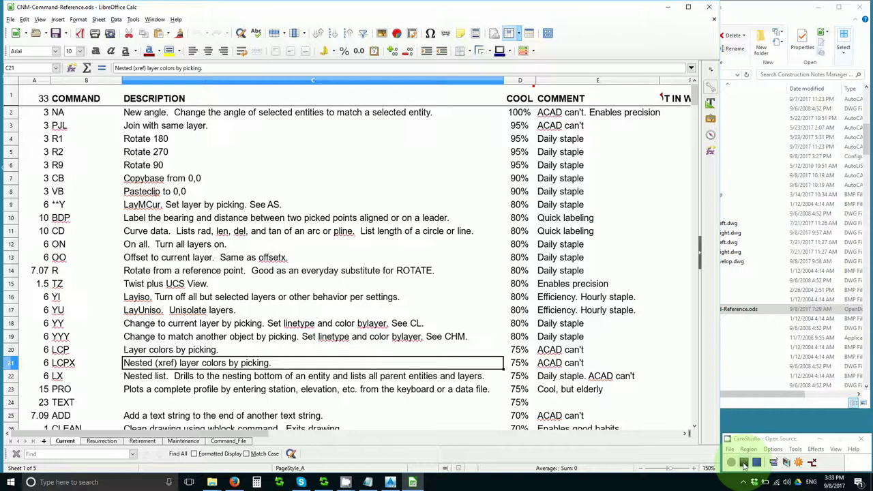
click(744, 464)
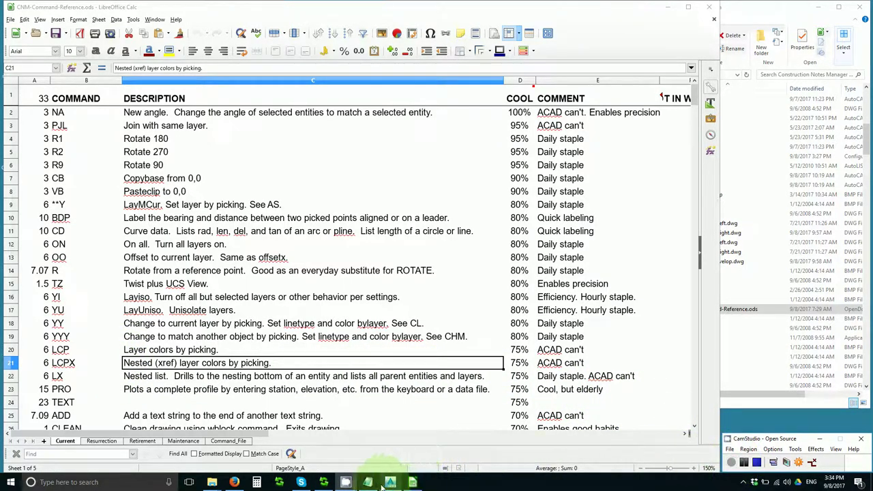
mouse_move(360, 485)
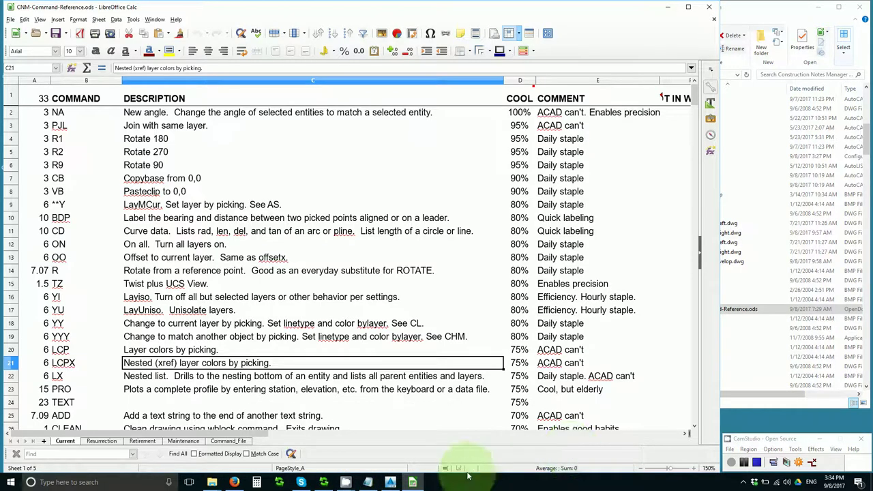
Step: Minimize Calc and bring the Readme.txt Notepad window back to the front
click(413, 483)
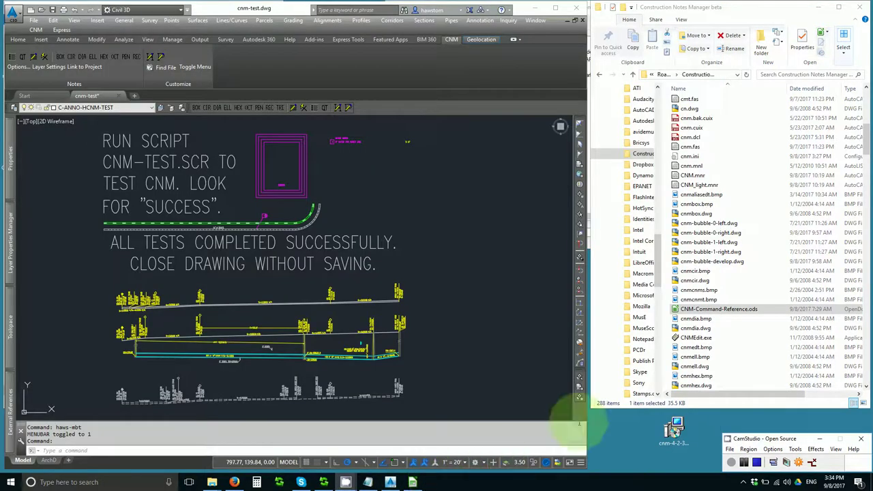
click(368, 483)
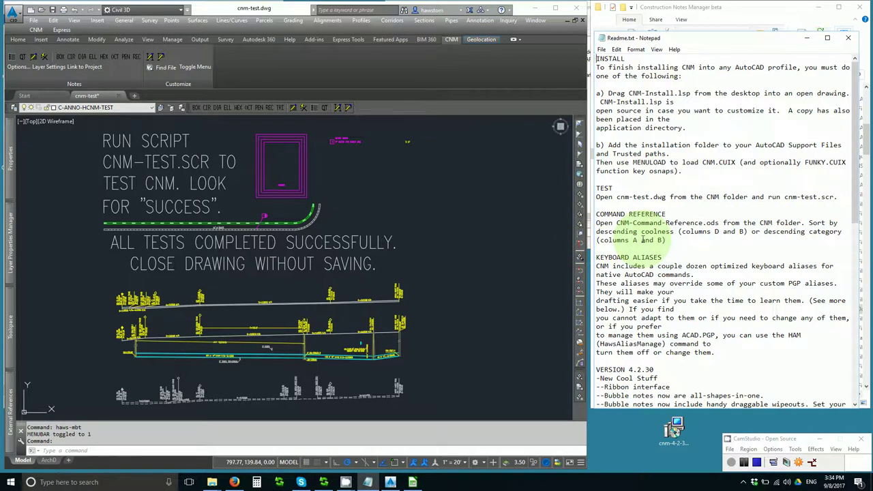
click(729, 453)
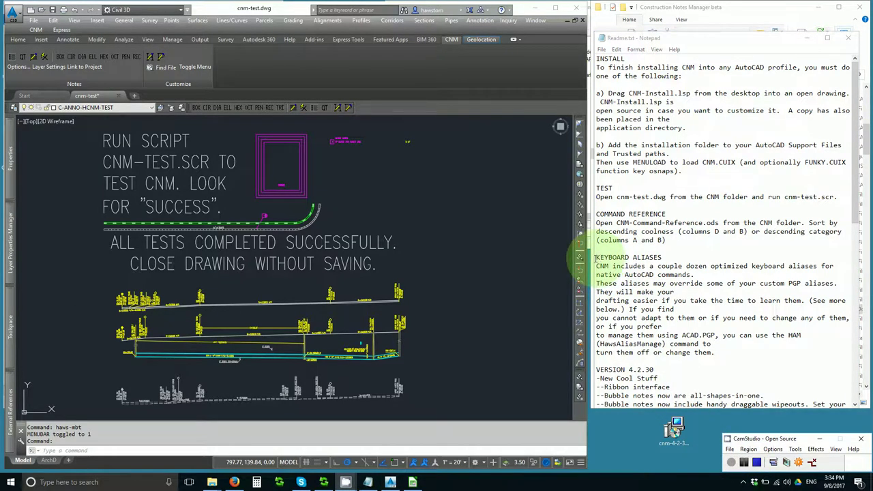
Step: Highlight the KEYBOARD ALIASES lines one by one, ending on the HAM command name
drag(595, 258, 595, 362)
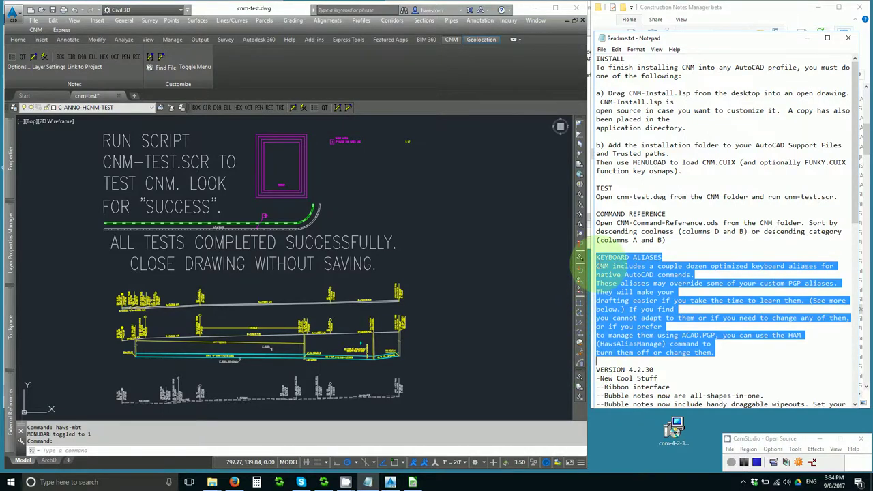
click(597, 266)
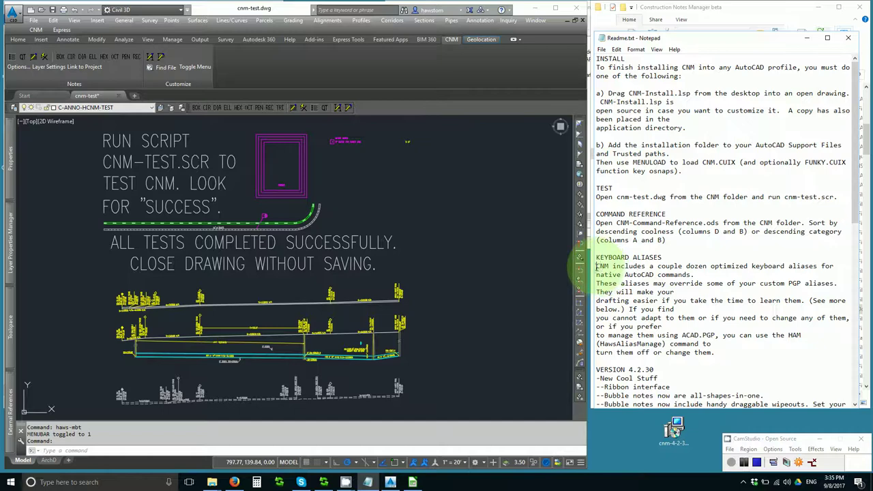
drag(596, 266, 596, 284)
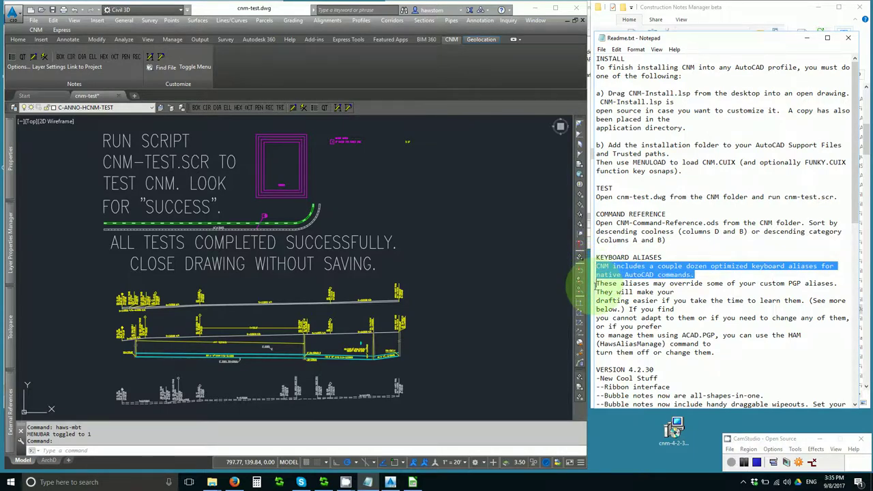
click(597, 283)
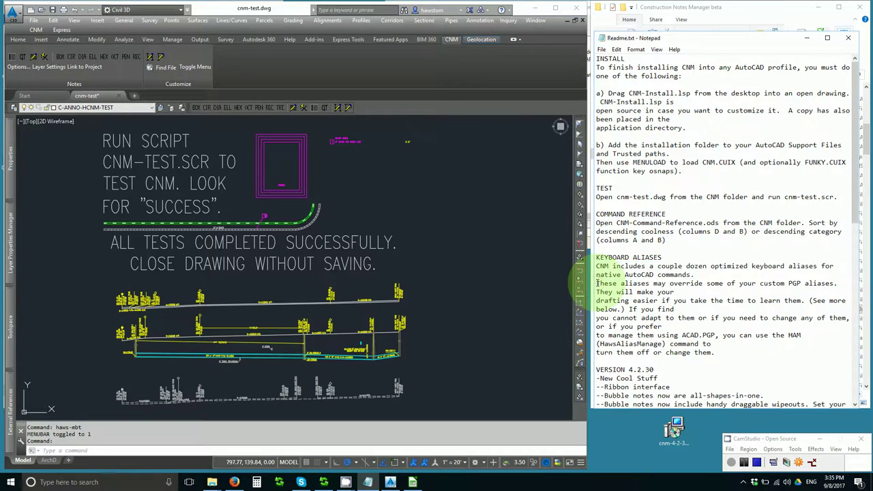
mouse_move(598, 283)
mouse_down()
mouse_move(595, 301)
mouse_move(595, 294)
mouse_up()
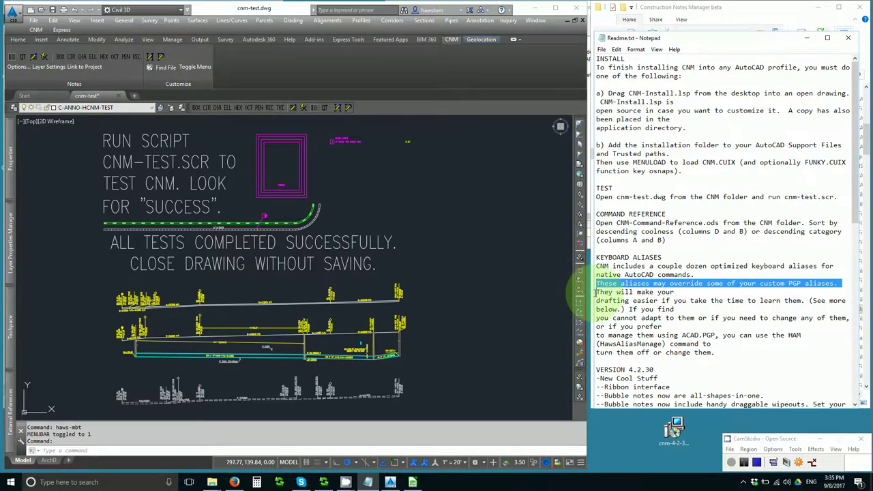
click(628, 309)
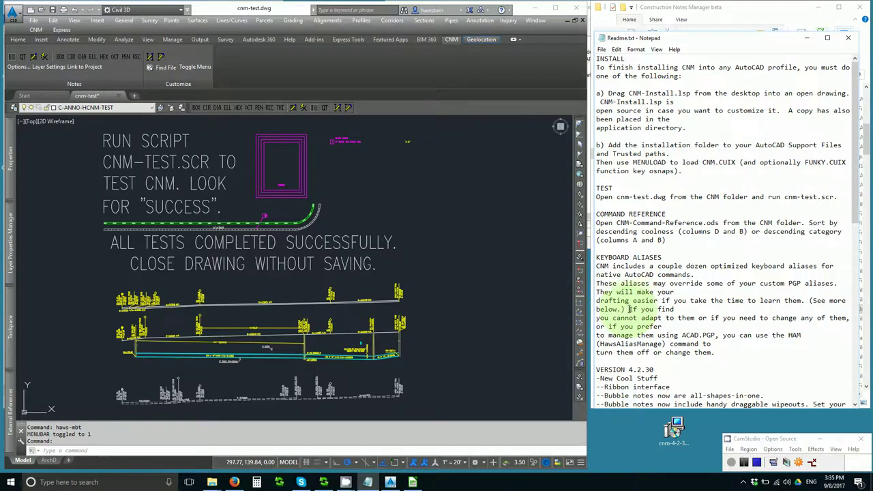
drag(628, 309, 661, 327)
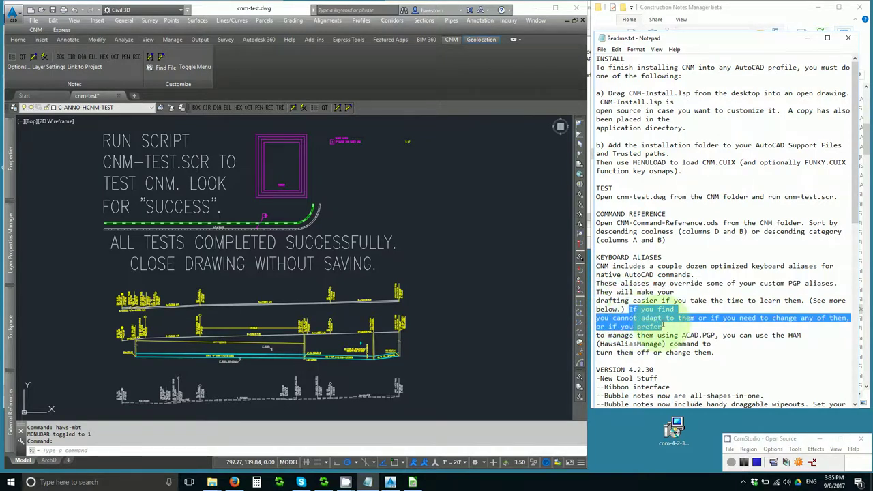
double_click(797, 335)
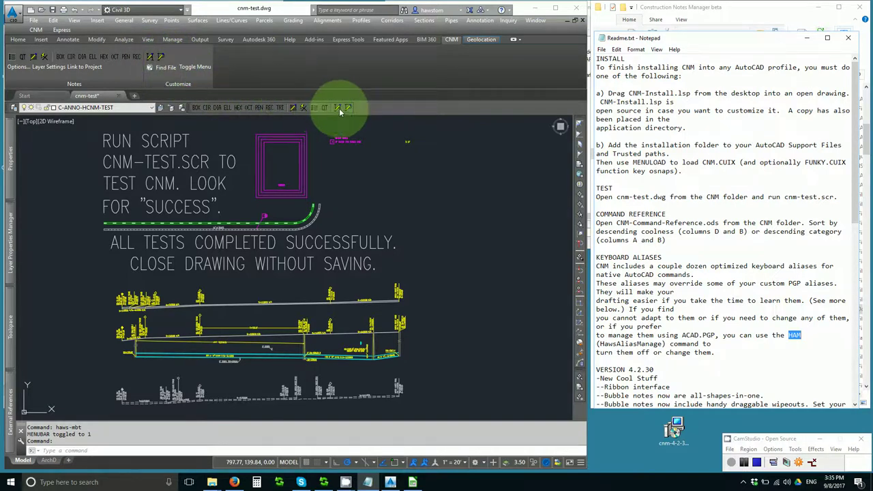
Step: Run the HAM alias manager with alias h and scroll up its alias listing
click(92, 450)
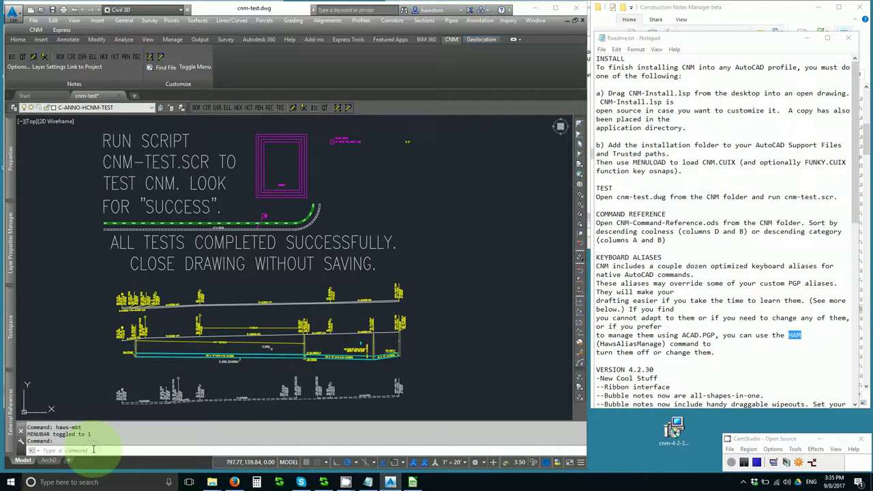
text(ham)
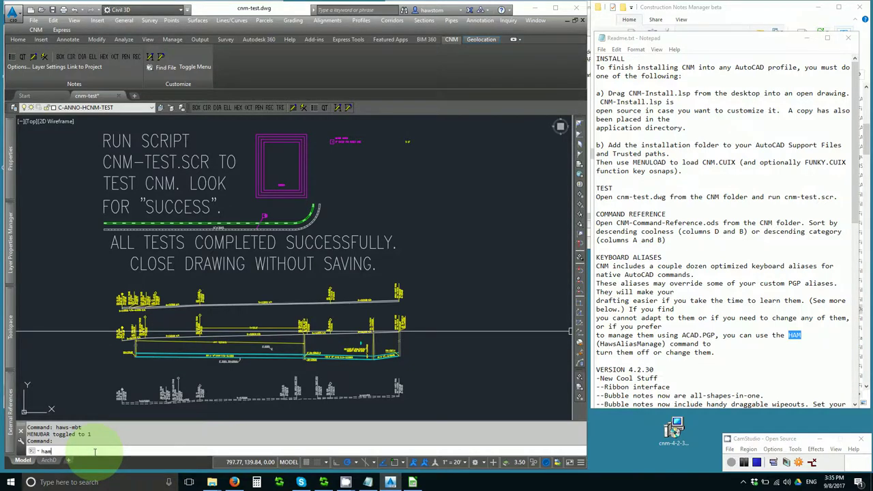
key(Return)
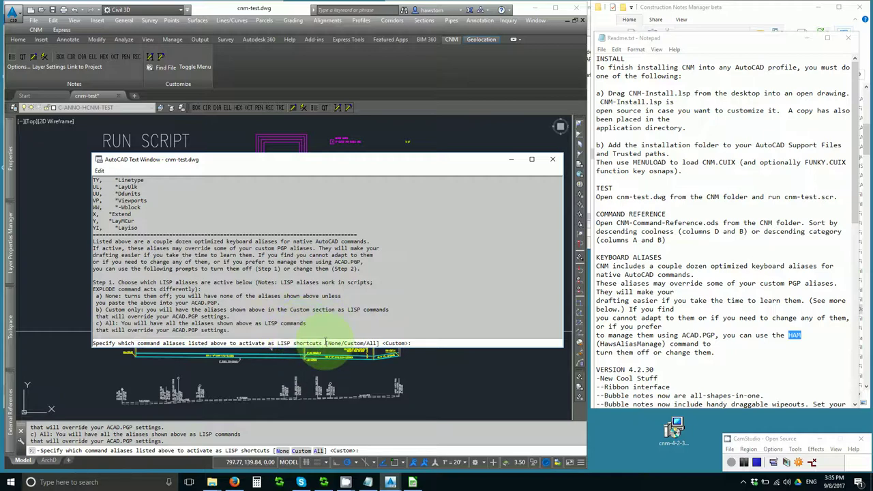
scroll(198, 240, up, 5)
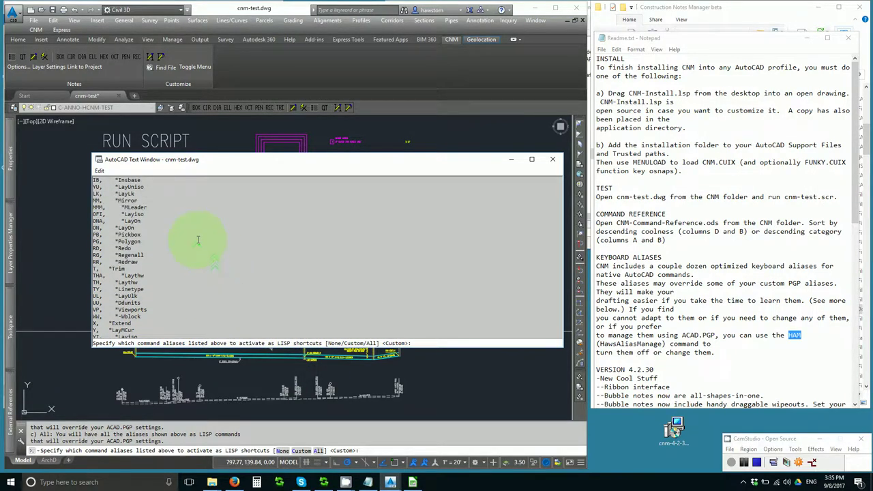
scroll(198, 240, up, 15)
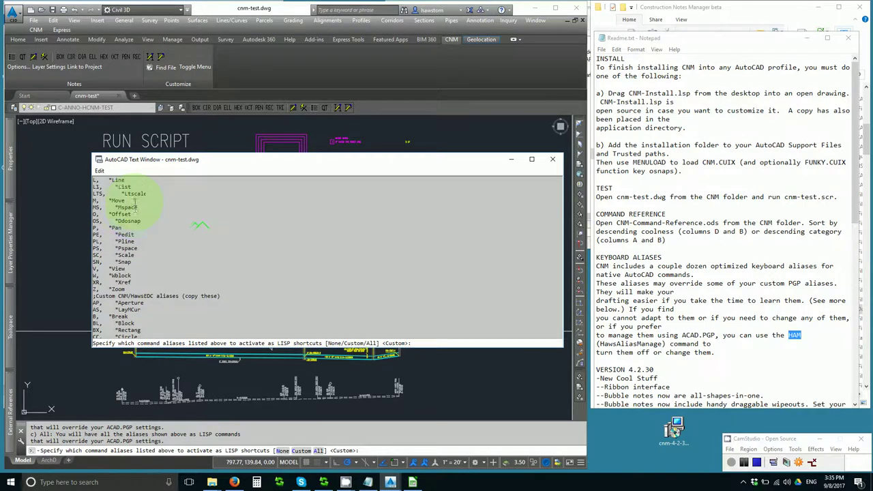
scroll(135, 206, up, 5)
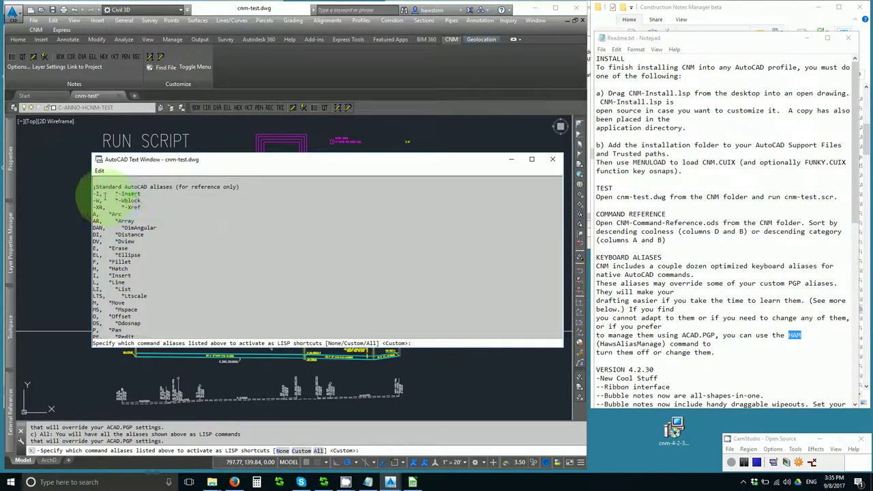
Step: Highlight the standard alias lines in the HAM listing for review
drag(97, 194, 135, 224)
scroll(136, 222, up, 8)
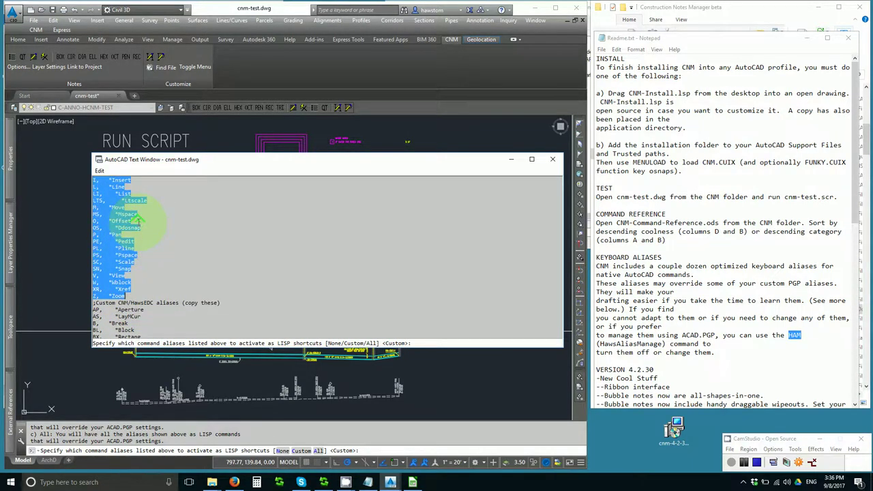
scroll(137, 221, up, 3)
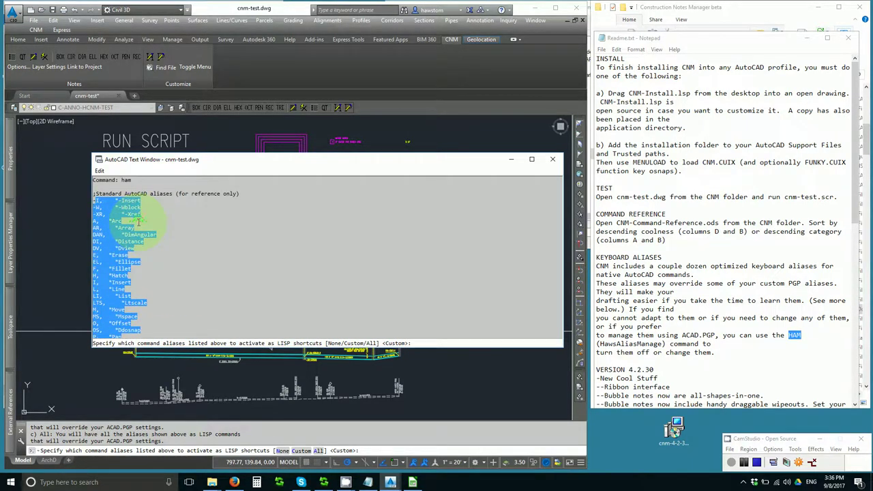
scroll(136, 225, down, 6)
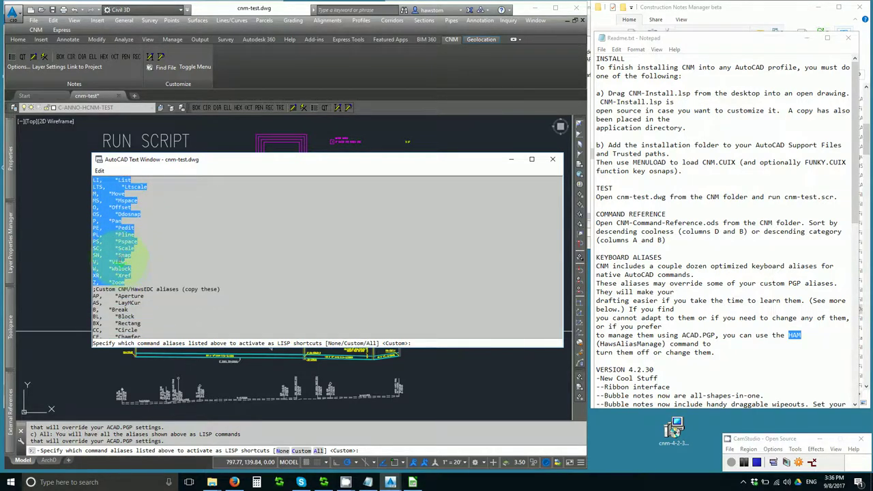
scroll(123, 270, down, 2)
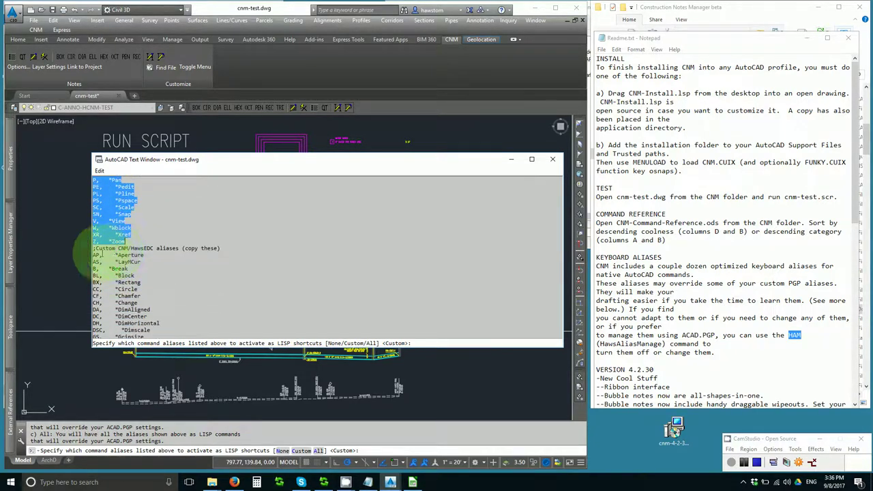
click(96, 246)
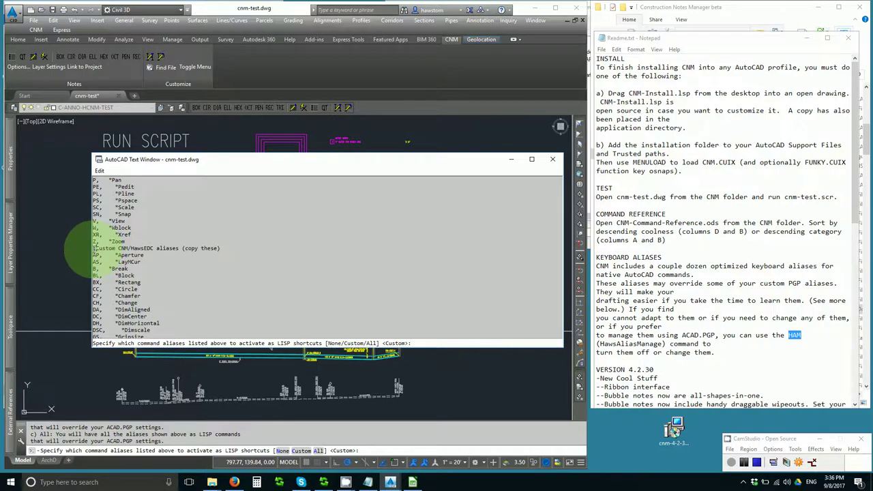
Step: Highlight the custom CNM/HawsEDC alias lines, then accept the default Custom option
drag(95, 248, 138, 324)
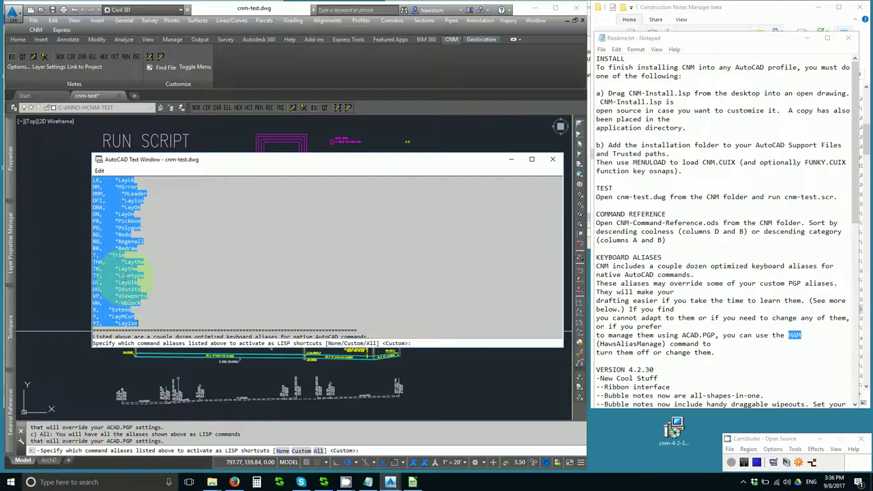
scroll(136, 276, up, 5)
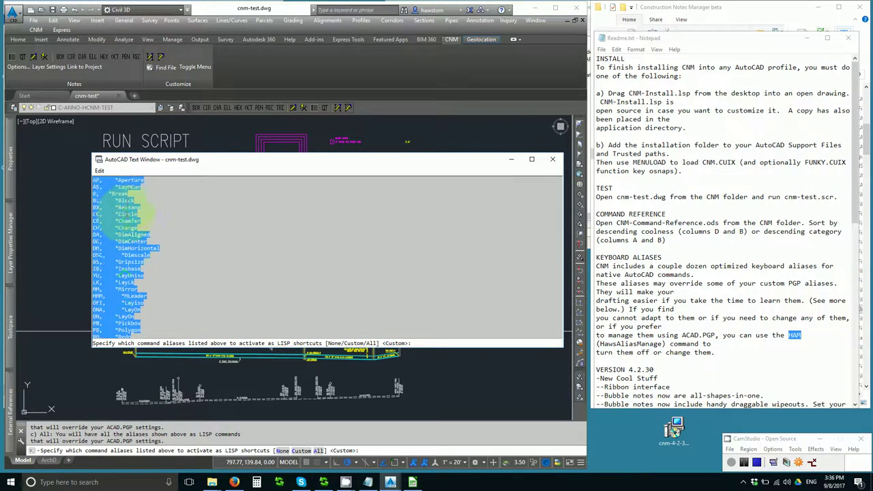
scroll(133, 249, down, 5)
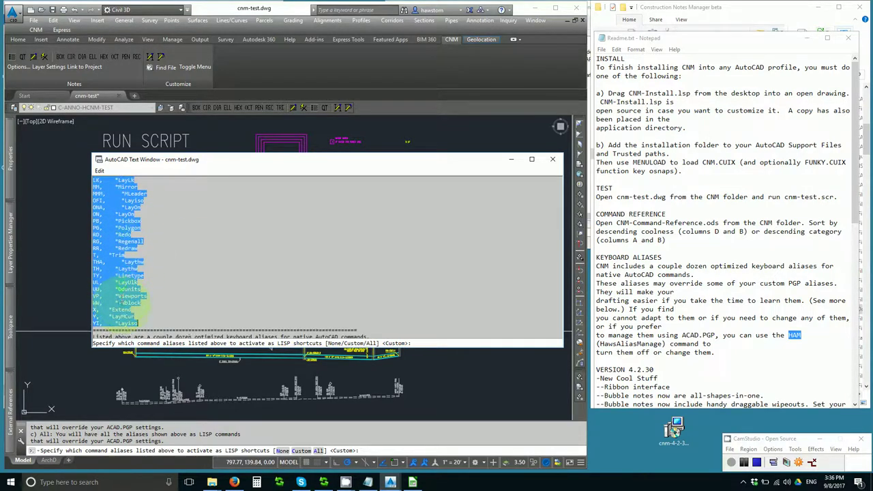
scroll(142, 295, down, 5)
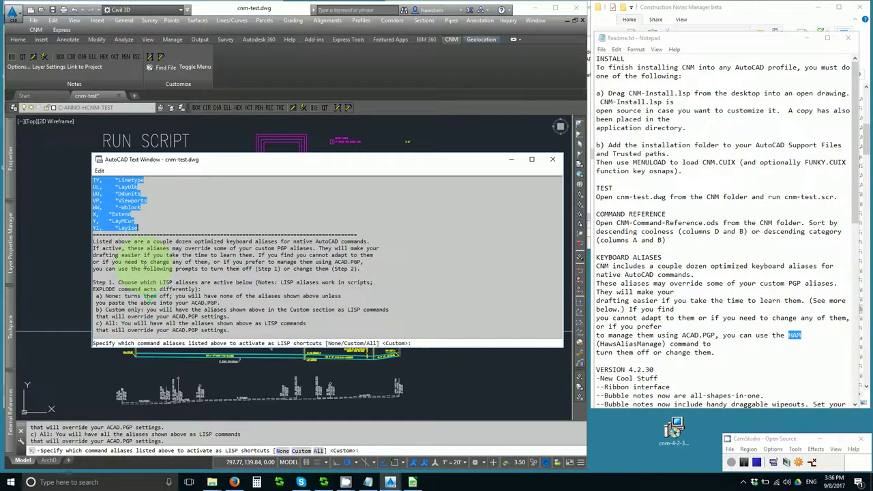
click(146, 287)
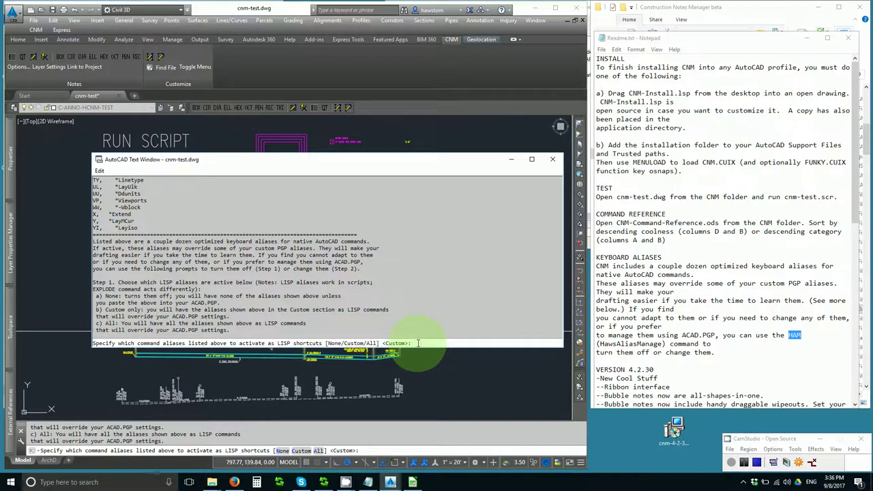
key(Return)
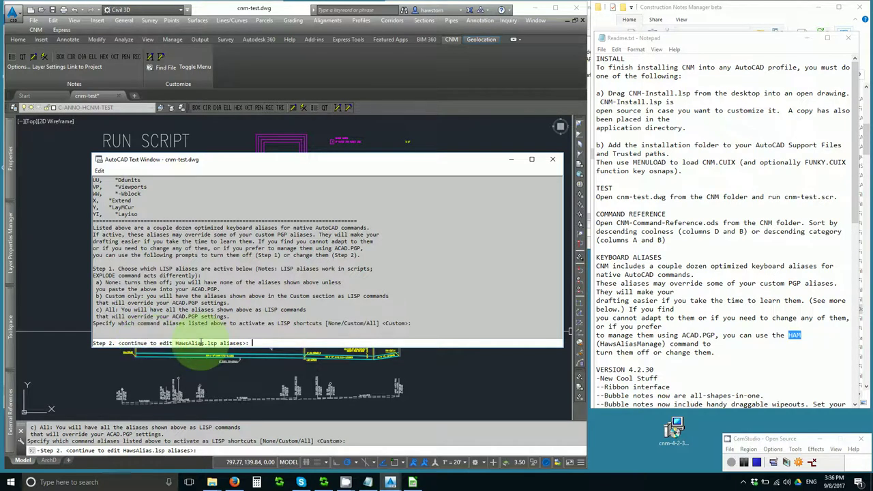
Step: Open HawsAlias.lsp from Step 2, scroll its defuns, and add then remove a semicolon before eg
key(Return)
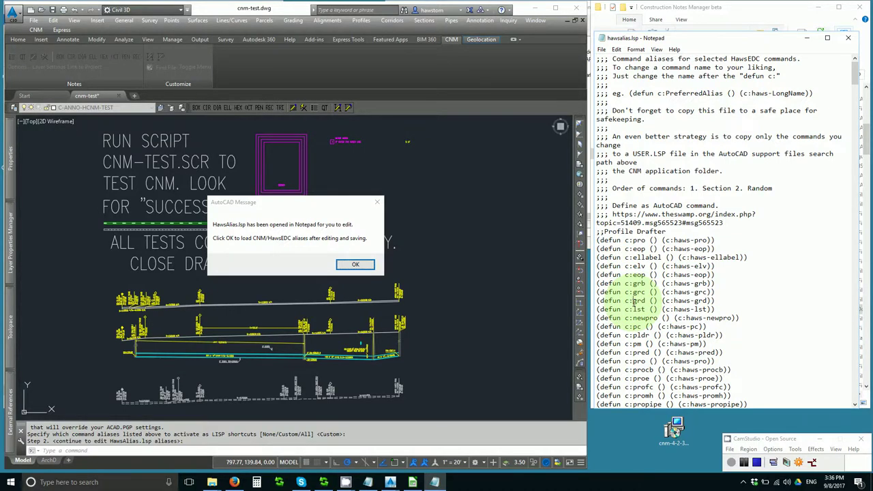
scroll(635, 303, down, 20)
scroll(634, 301, down, 13)
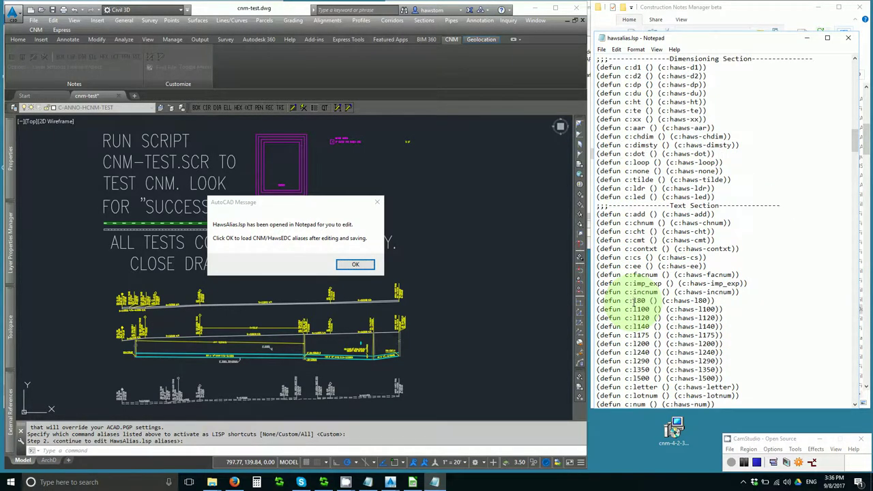
scroll(635, 301, down, 20)
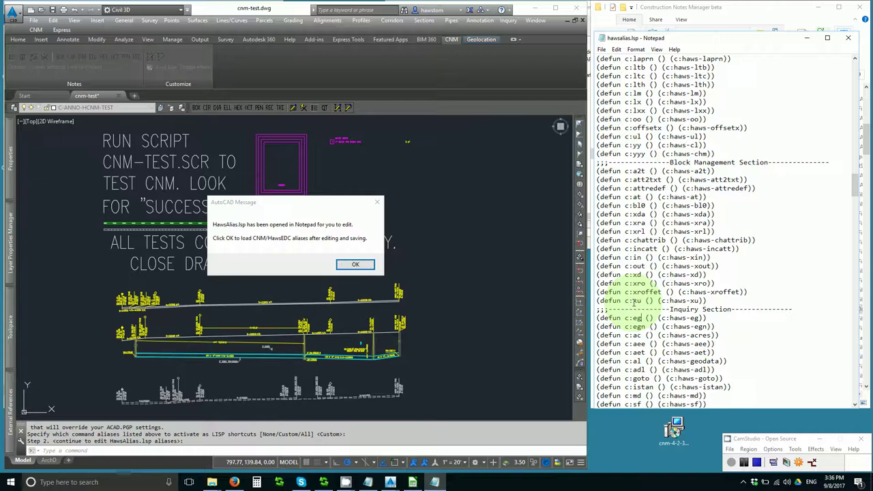
text(;)
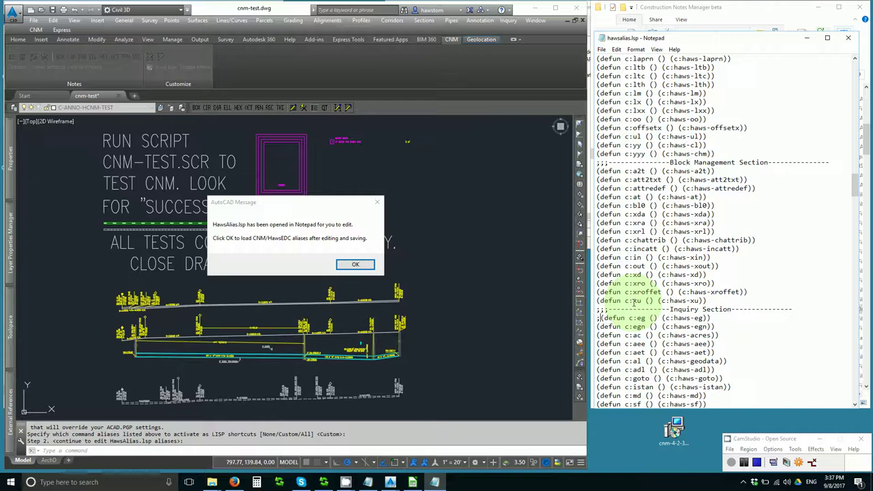
key(BackSpace)
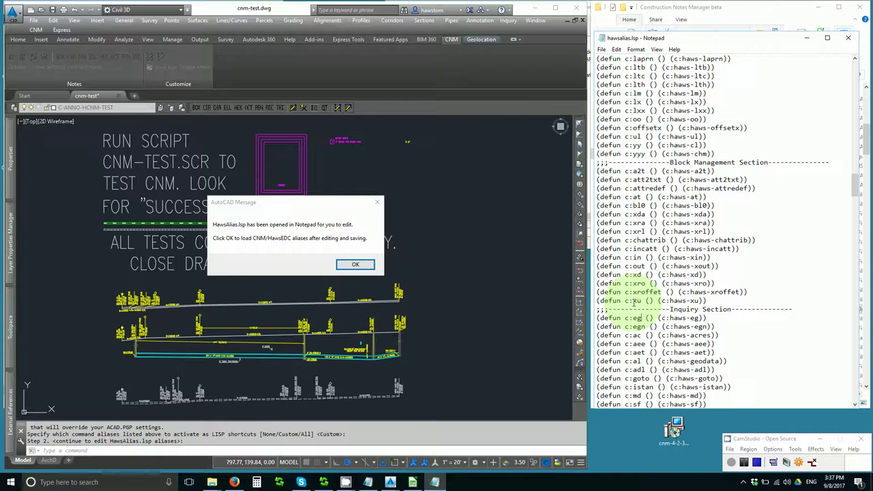
Step: Close hawsalias.lsp with Don't Save, OK the alias-loading message, and return to the drawing
click(848, 37)
click(451, 251)
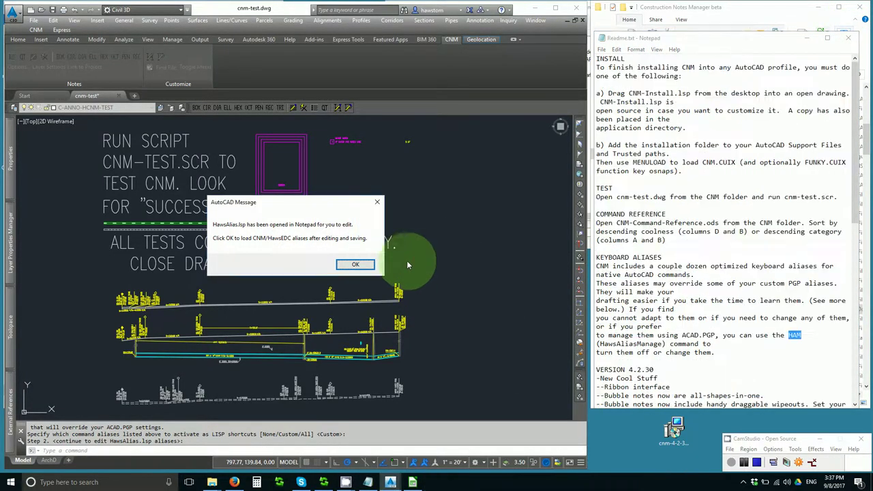
click(354, 268)
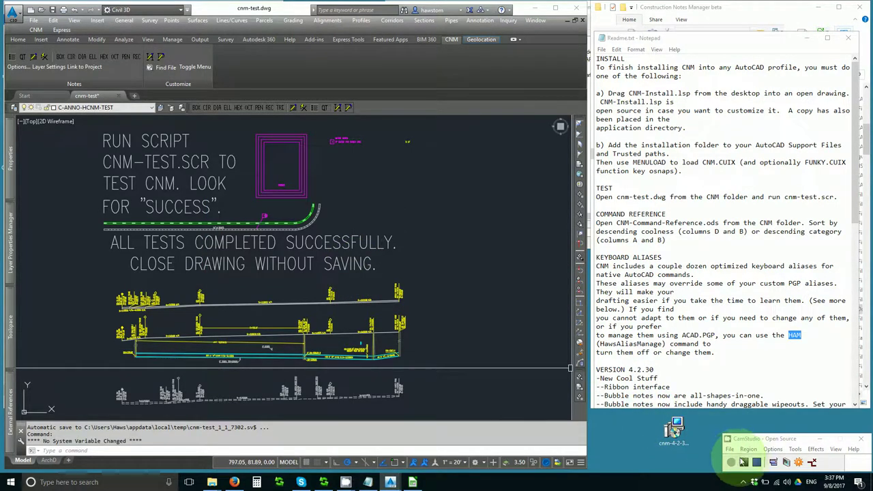
click(731, 463)
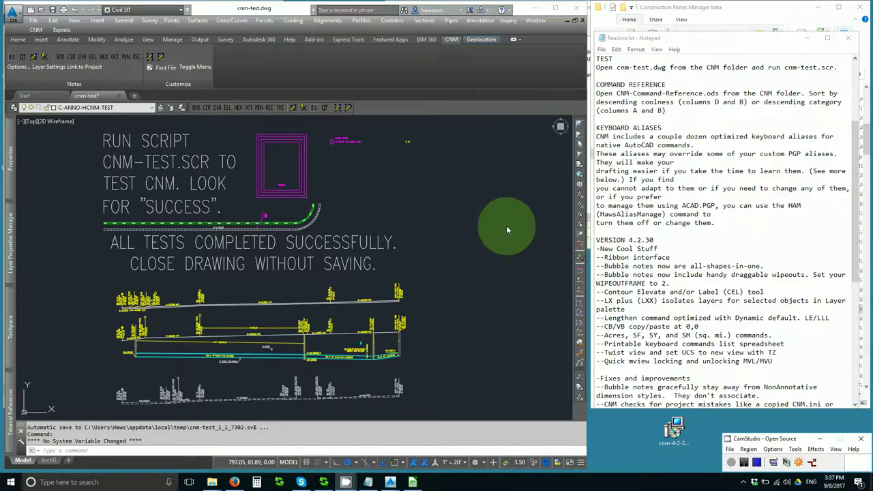
click(287, 205)
scroll(267, 218, up, 3)
Step: Switch the bubble note to an octagon and then back to a box
scroll(267, 218, up, 5)
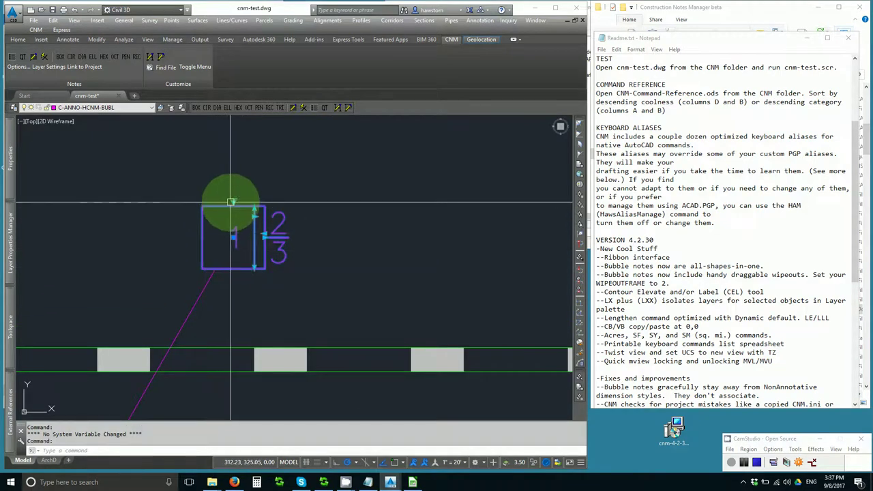
mouse_move(233, 203)
click(237, 262)
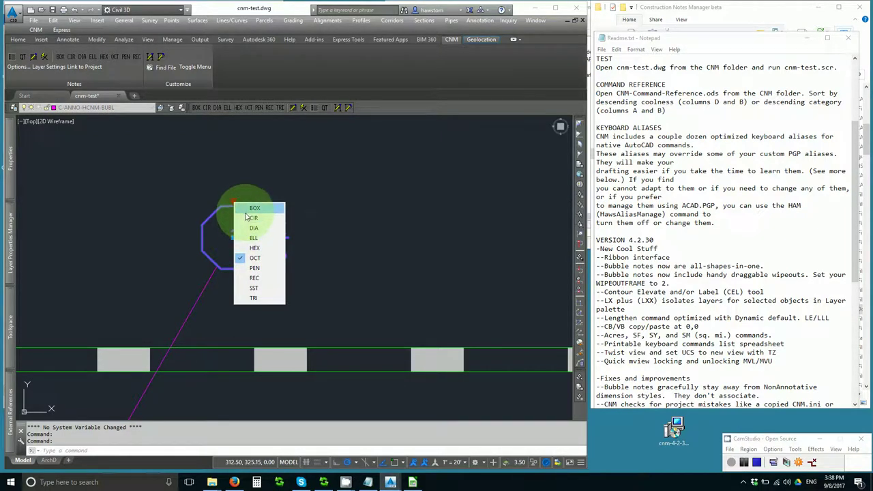
click(248, 209)
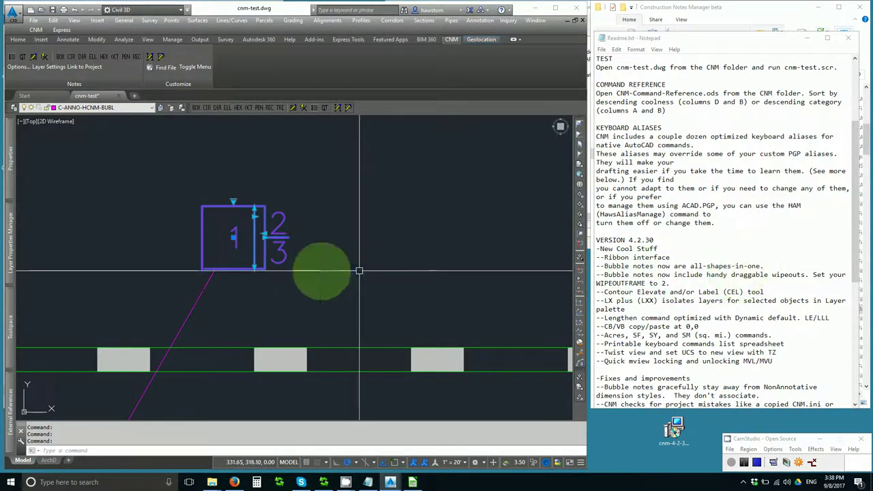
Step: Grip-move the bubble's 2/3 part until it sits against box 1's right edge
click(255, 217)
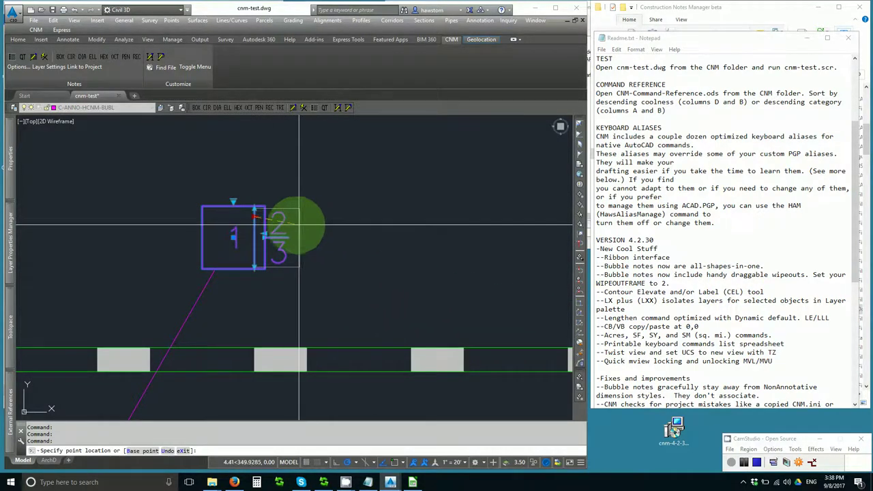
click(278, 220)
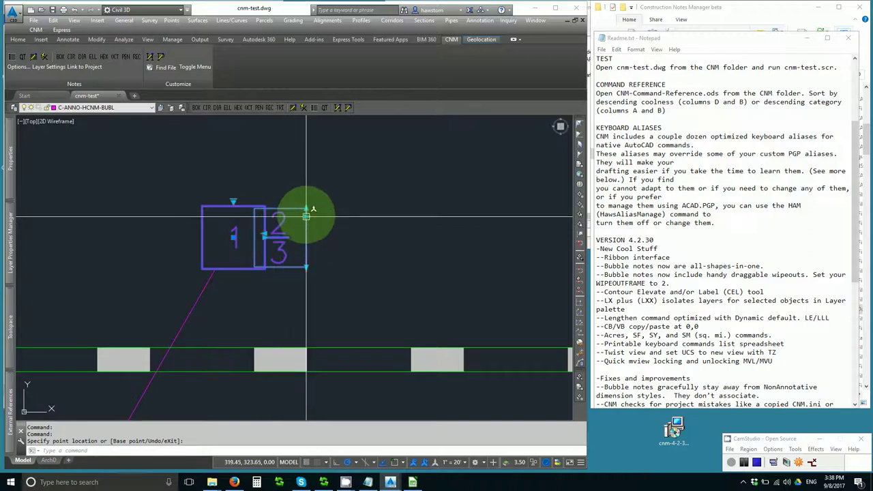
click(306, 217)
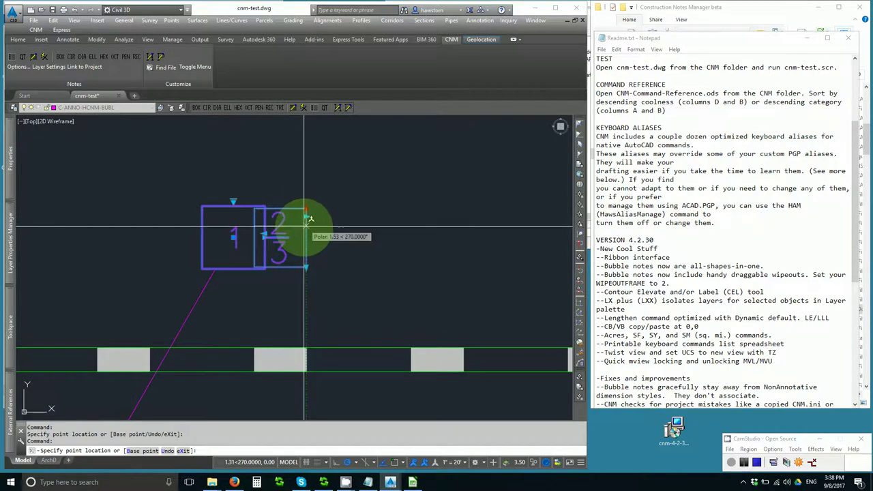
click(305, 264)
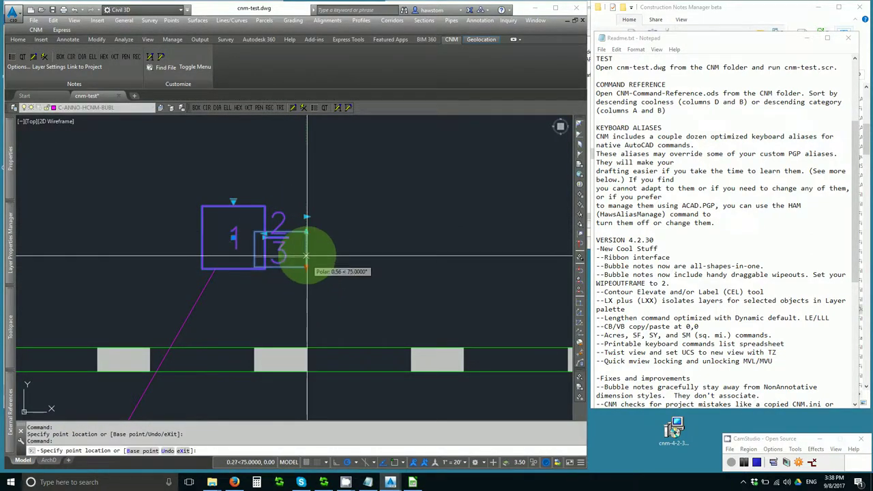
click(305, 261)
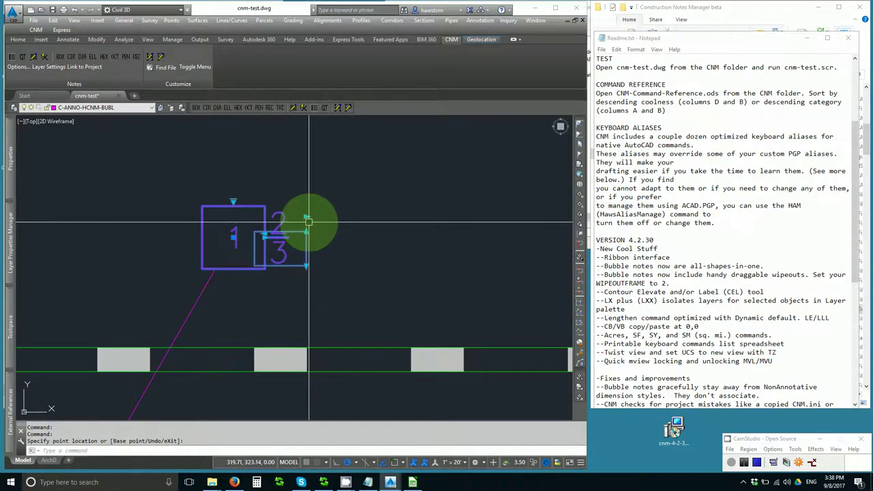
click(308, 220)
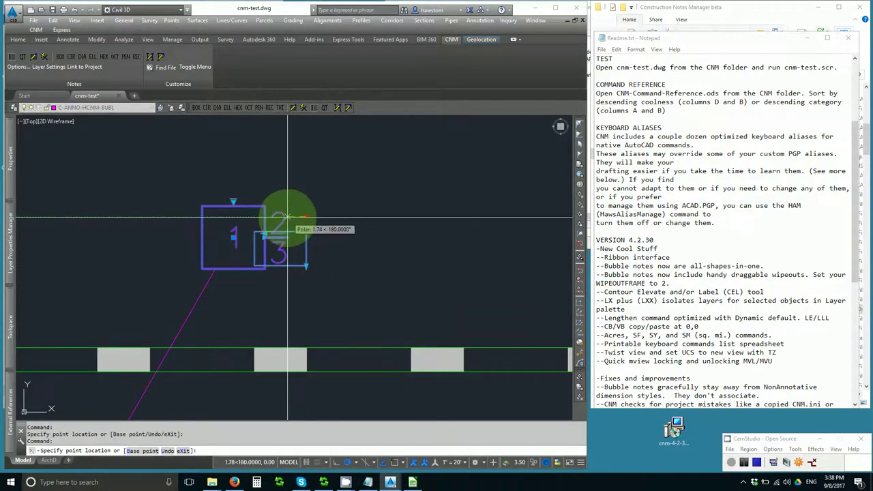
click(287, 232)
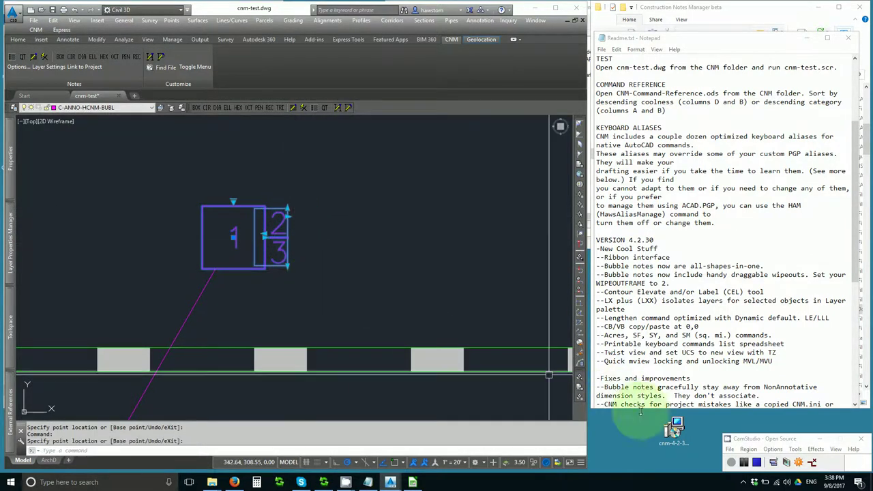
click(746, 462)
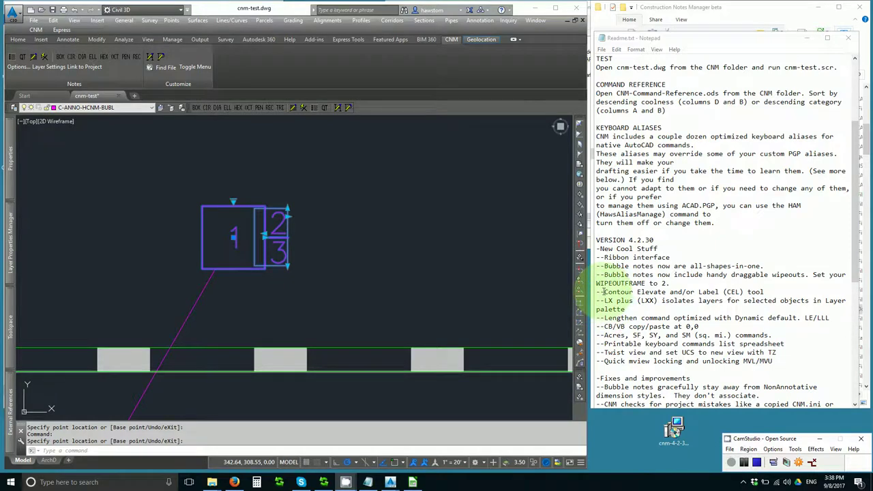
Step: Start contour elevate and label at elevation 1256, then cancel it
scroll(403, 250, up, 10)
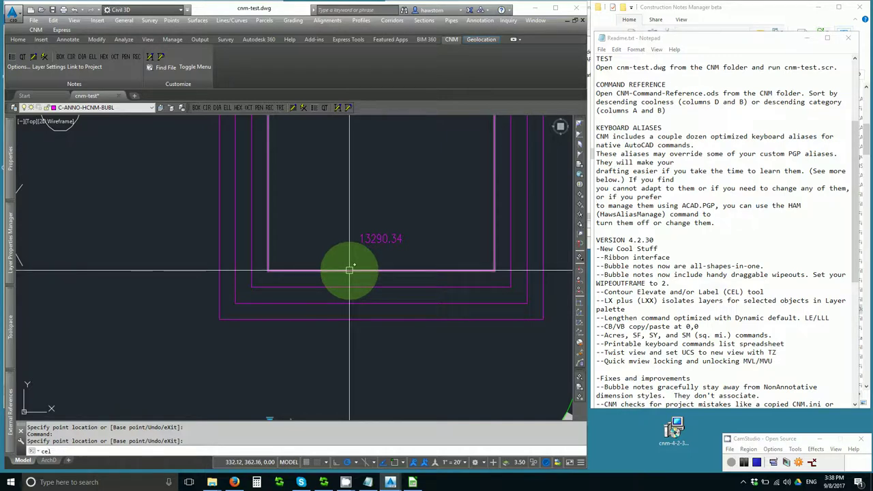
key(Return)
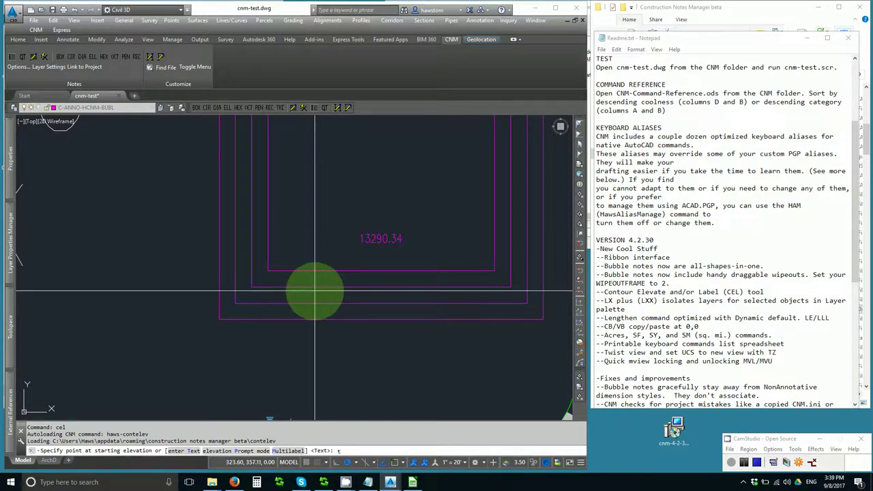
key(Return)
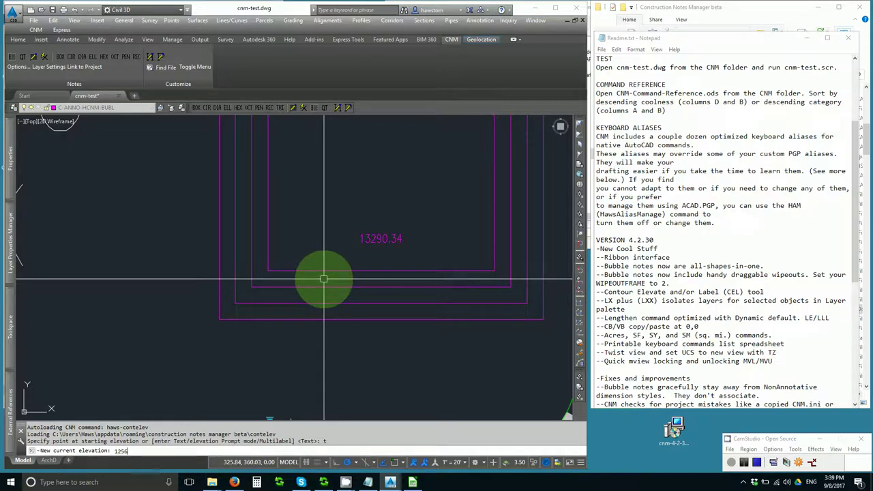
key(Return)
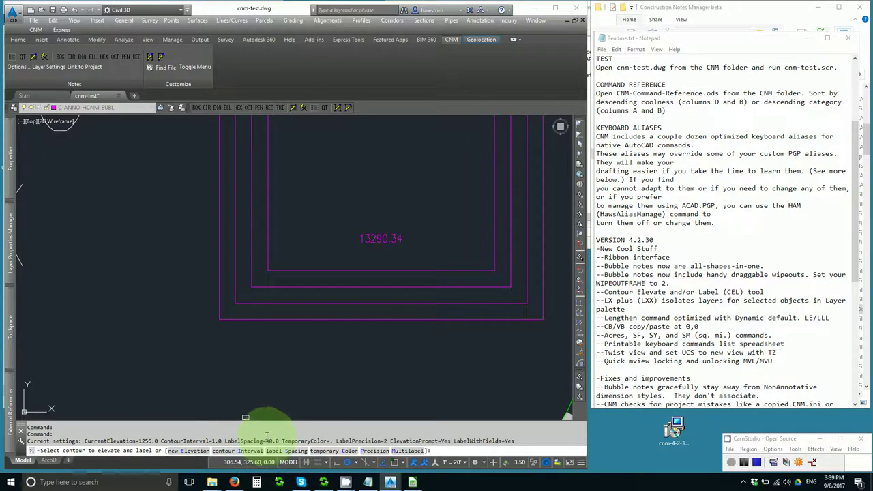
key(Escape)
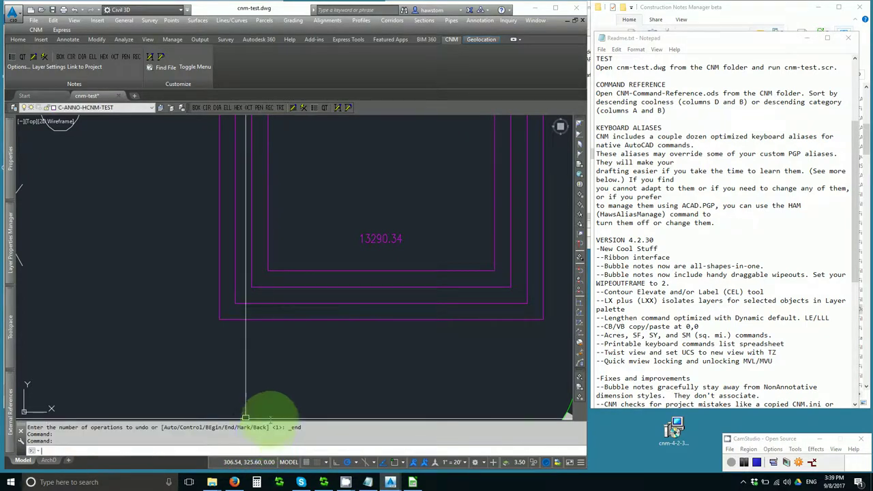
Step: Rerun CEL with starting elevation 1256 and label spacing changed to 50
text(CEL)
key(Return)
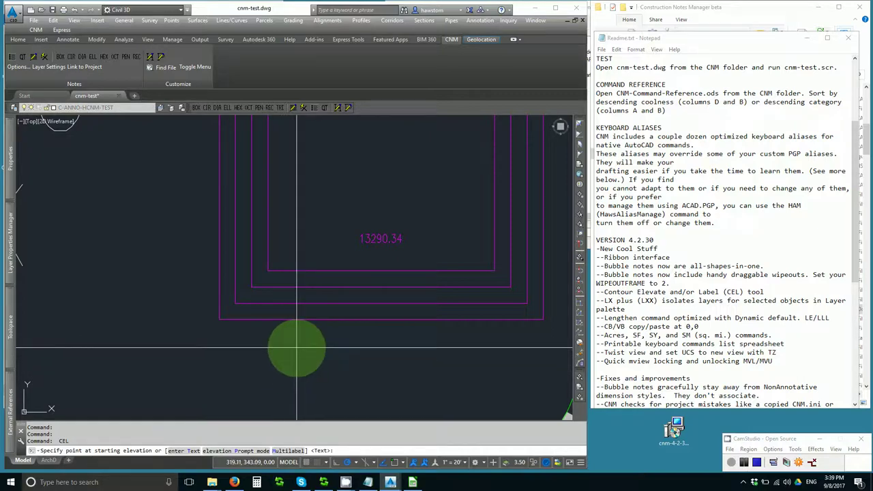
key(Return)
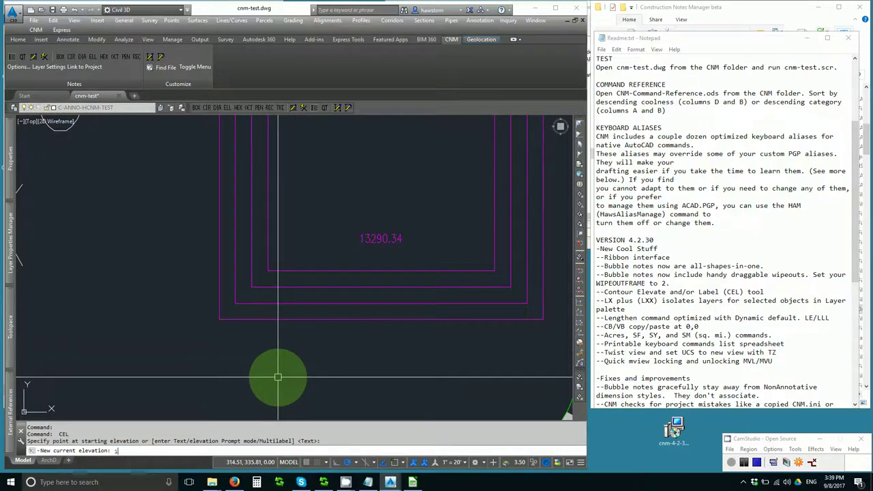
key(Return)
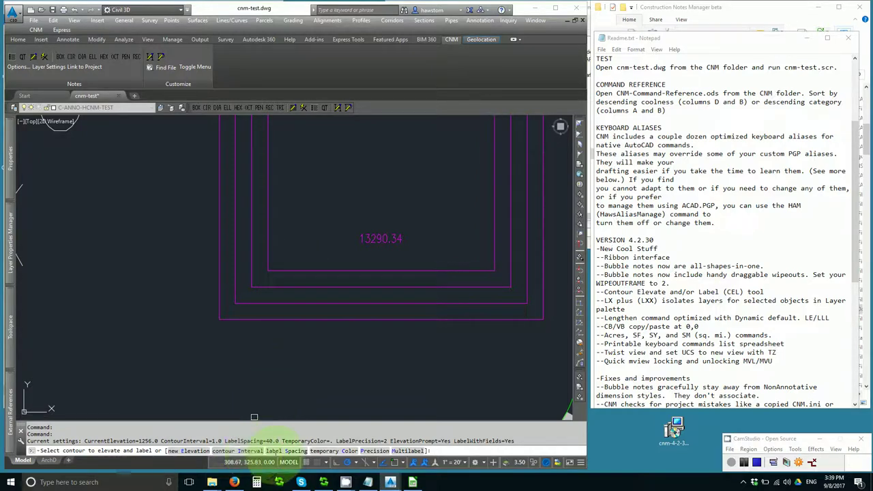
click(281, 453)
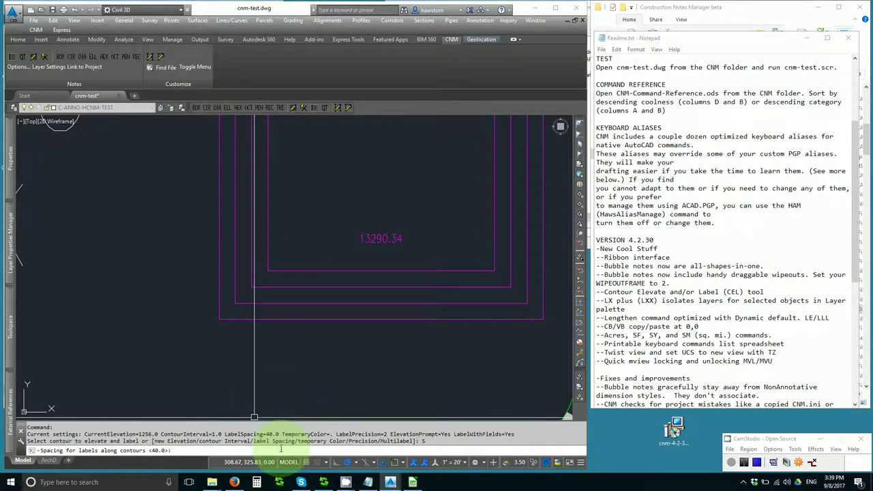
text(50)
key(Return)
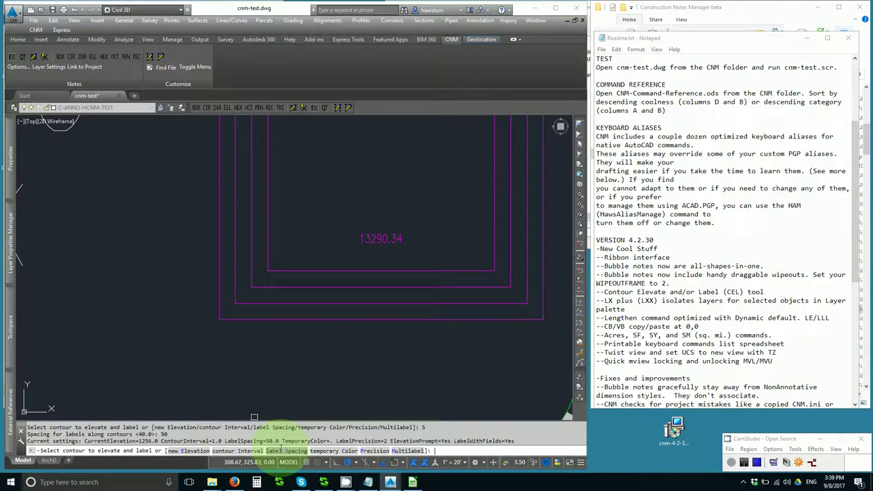
Step: Pick the contours innermost outward, labelling them 1256.00 through 1259.00, then end CEL
click(318, 270)
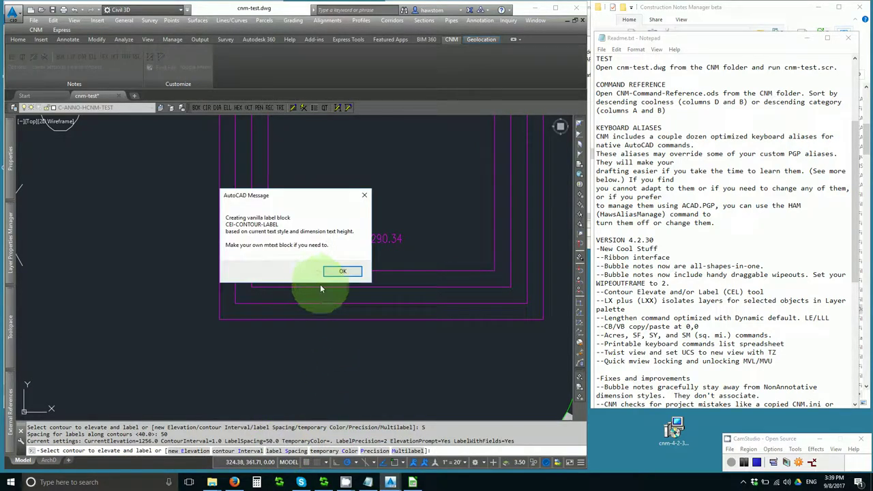
click(341, 271)
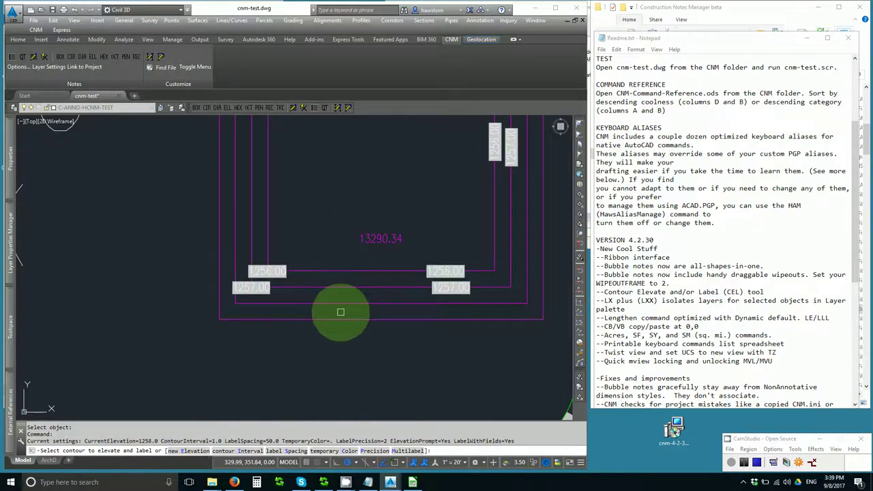
click(346, 302)
click(344, 318)
click(344, 317)
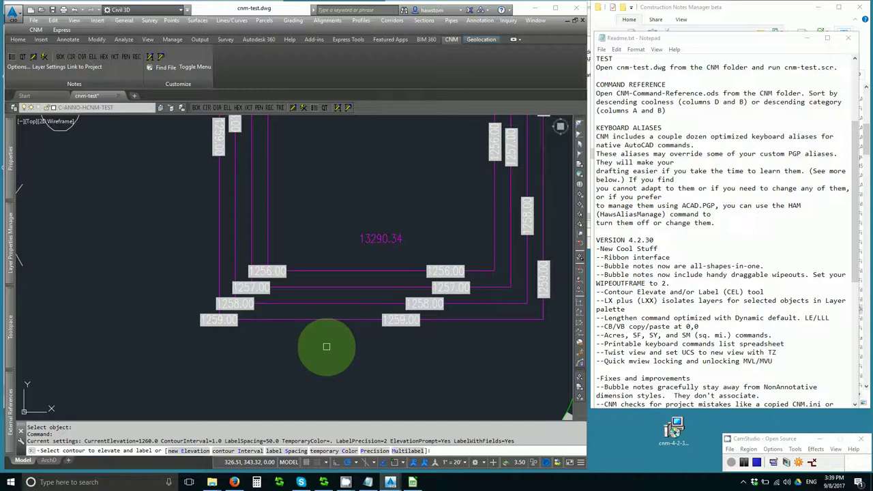
key(Return)
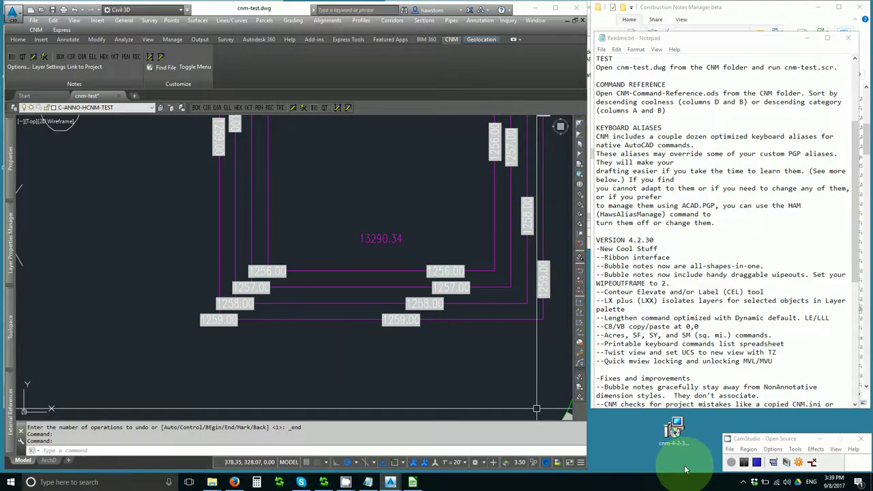
click(731, 463)
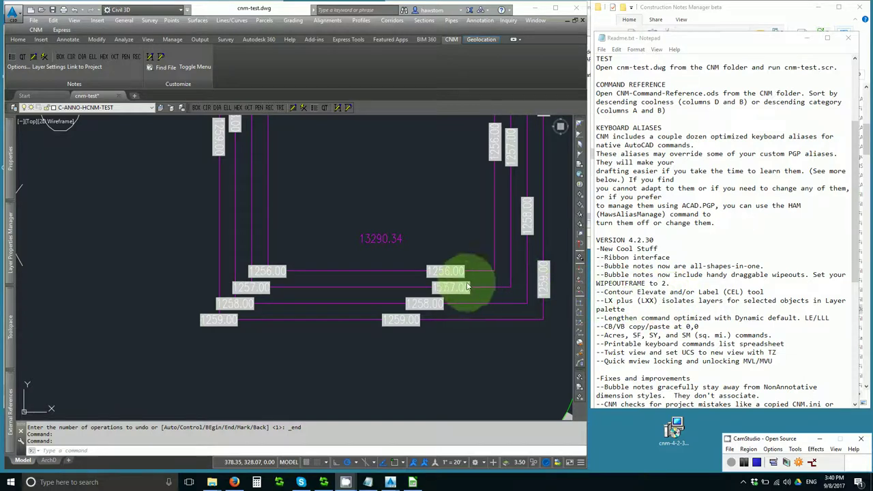
Step: Run LXX via xx and isolate the layers of the eight crossing-selected contour labels
click(399, 217)
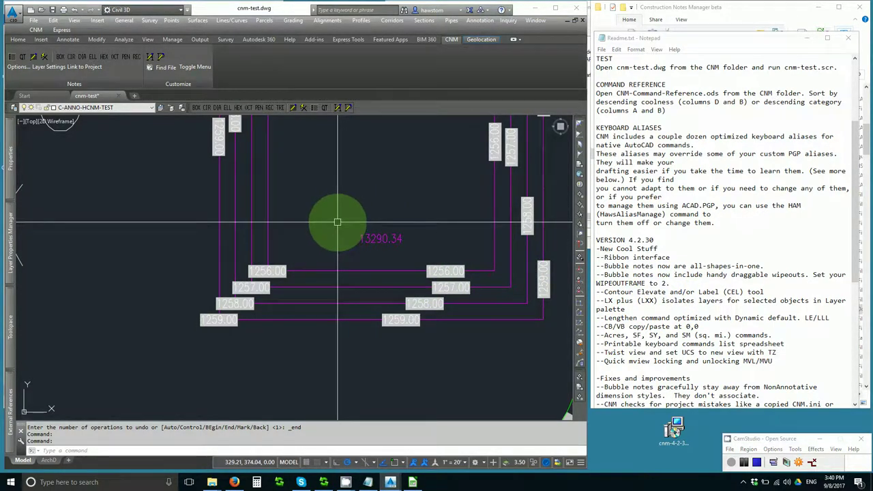
text(x)
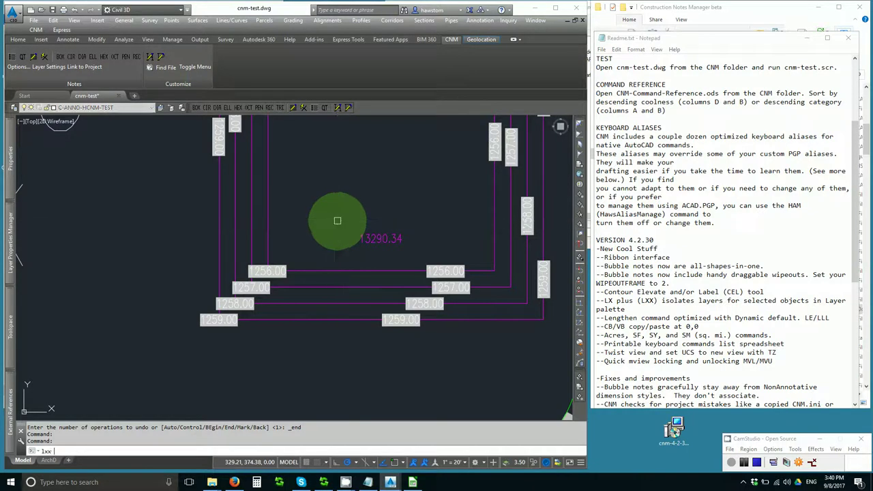
text(x)
key(Return)
text(S)
key(Return)
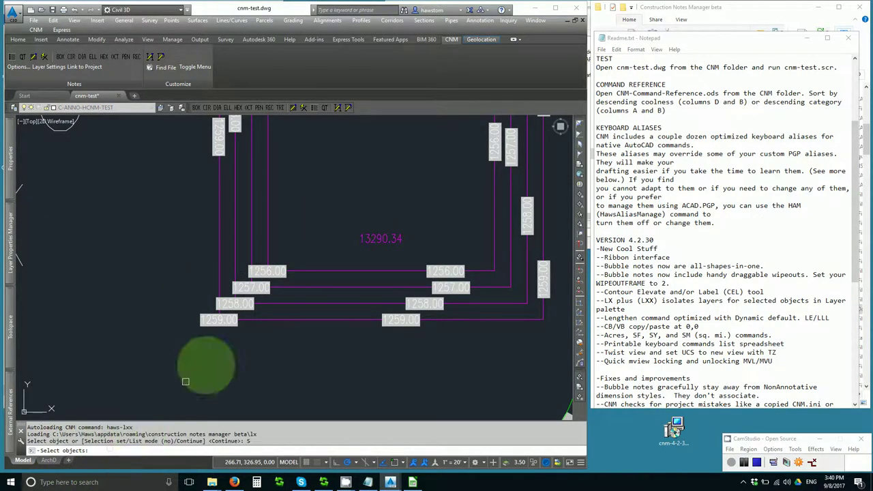
click(318, 228)
click(215, 324)
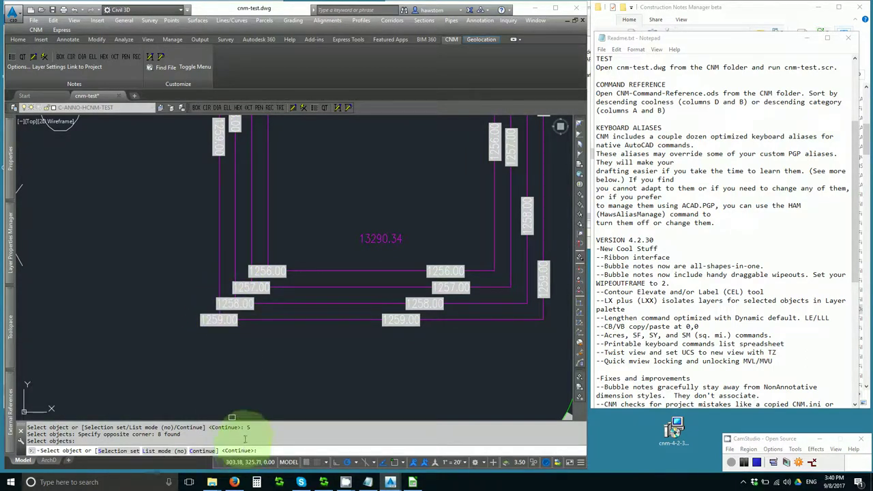
key(Return)
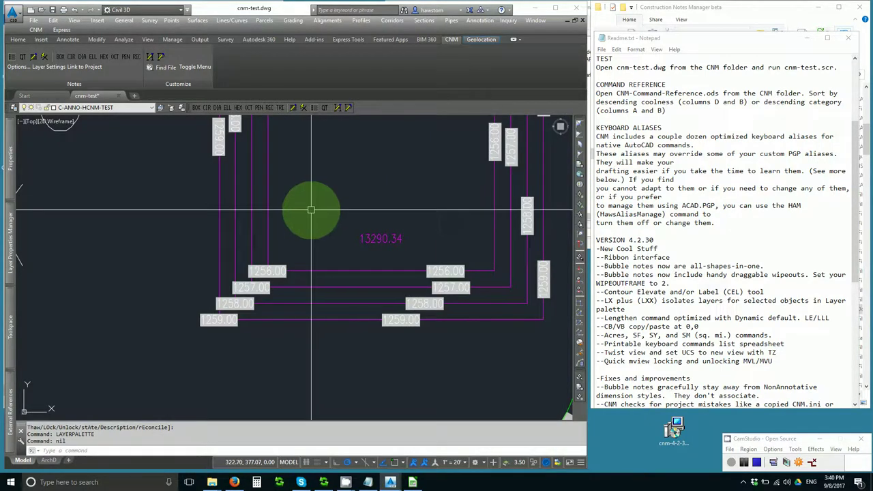
Step: Pick the dashed water line to isolate its layers C-WATR-INNR and C-WATR-OD
key(Return)
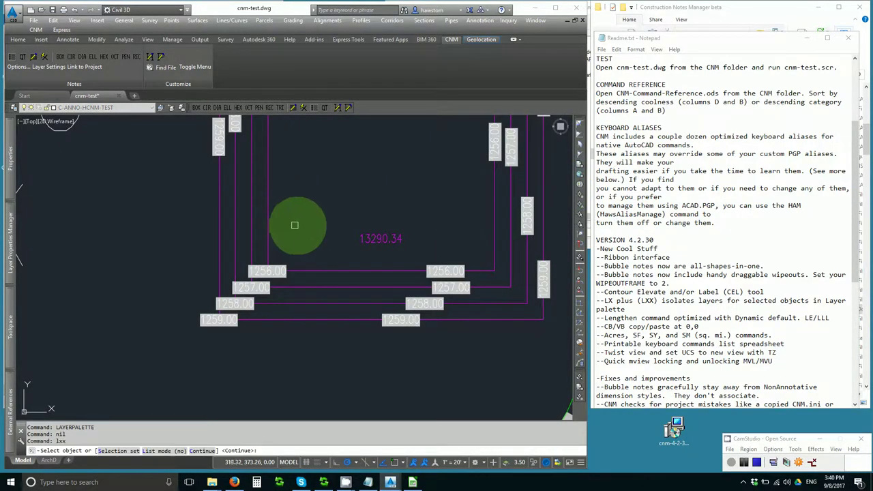
scroll(331, 259, down, 6)
scroll(275, 270, up, 4)
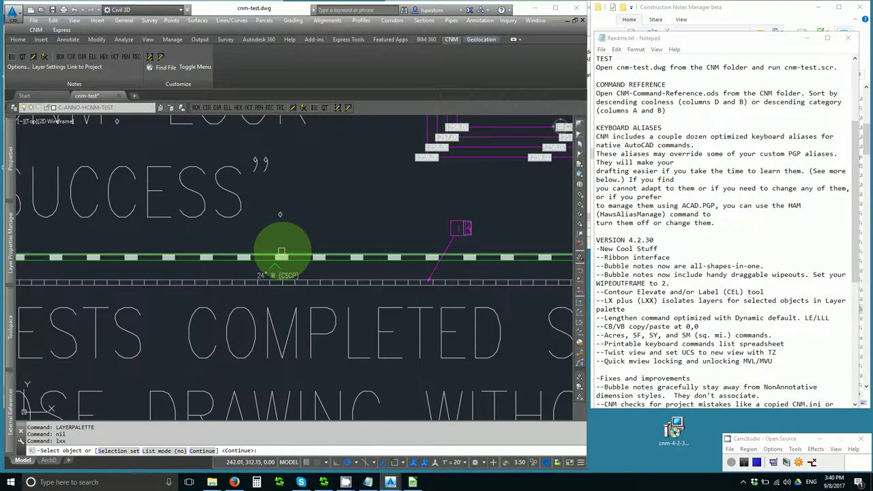
scroll(294, 257, up, 4)
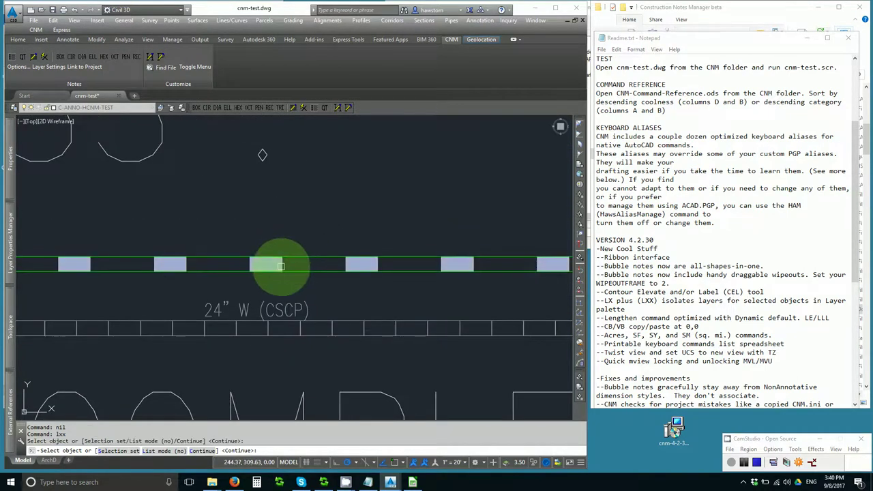
click(264, 260)
click(283, 260)
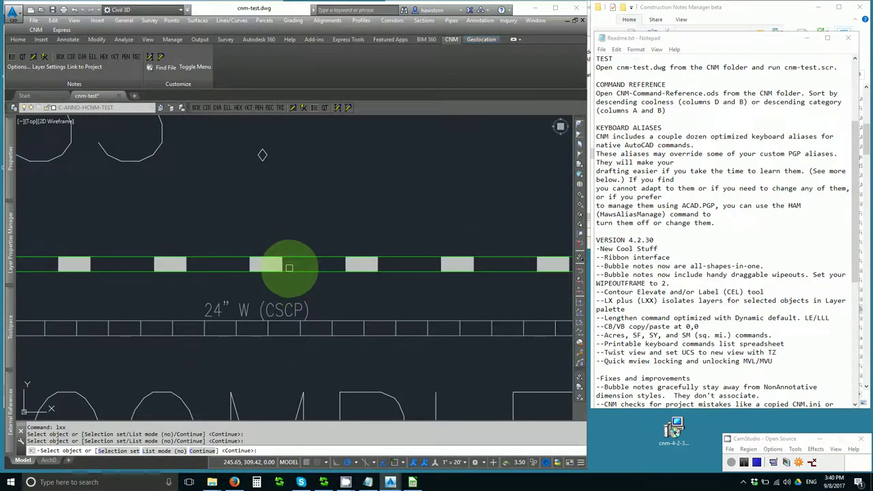
key(Return)
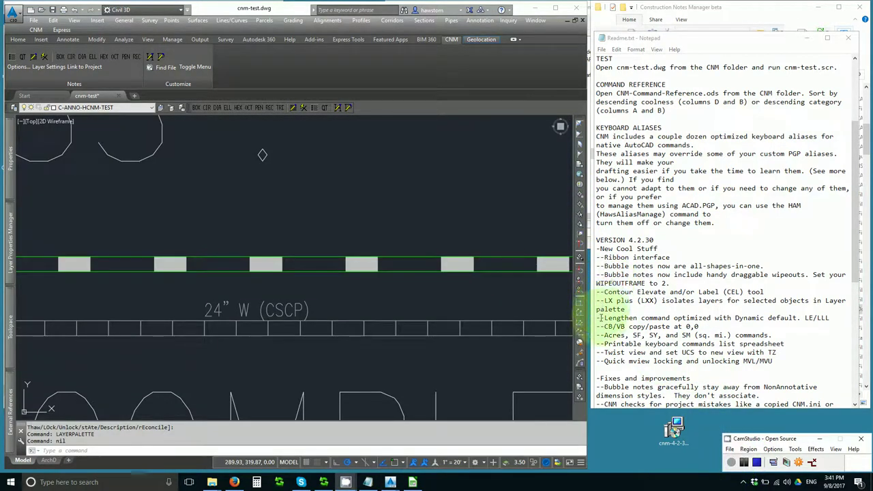
click(448, 307)
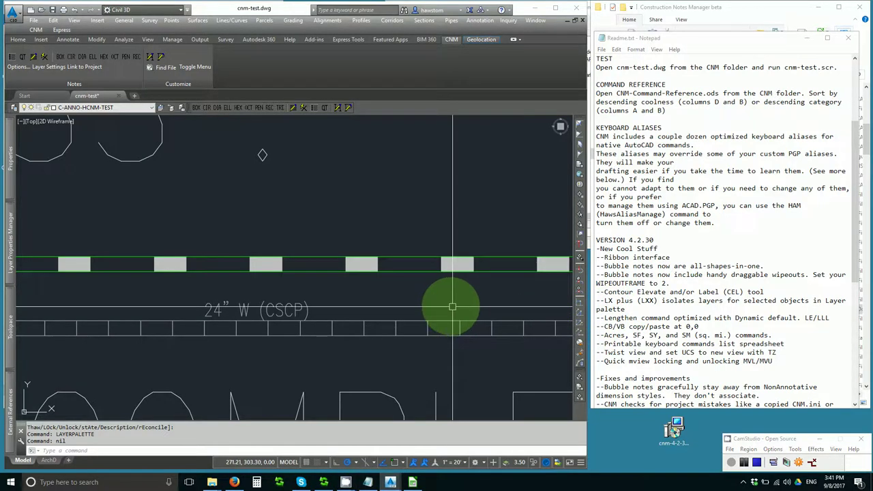
Step: Use LE to stretch the white profile line under the station labels to a new left end point
scroll(498, 282, down, 6)
scroll(376, 351, up, 5)
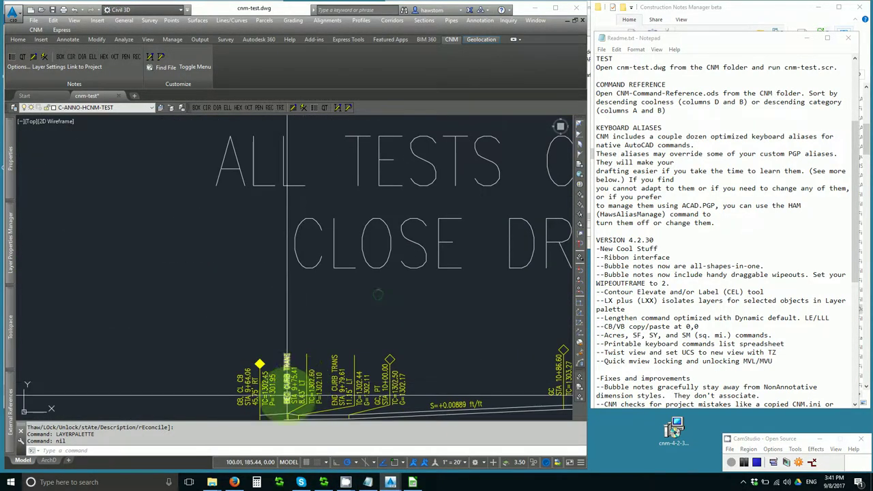
scroll(315, 283, up, 4)
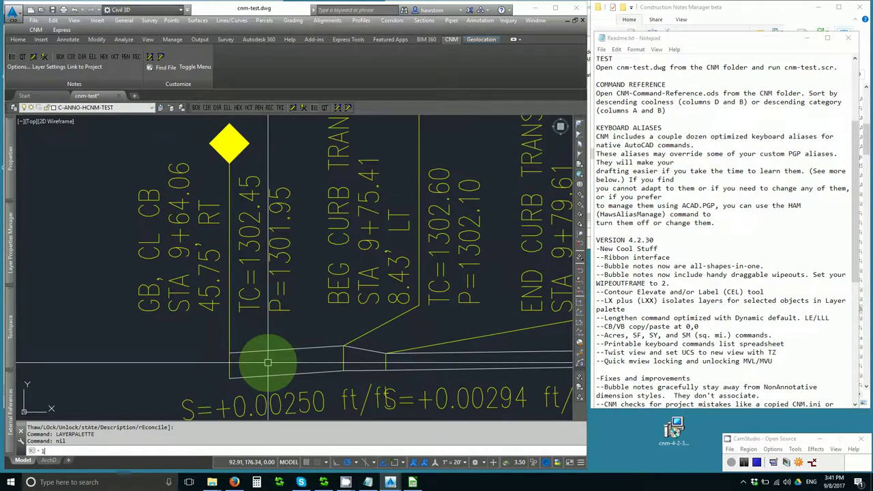
text(le)
key(Return)
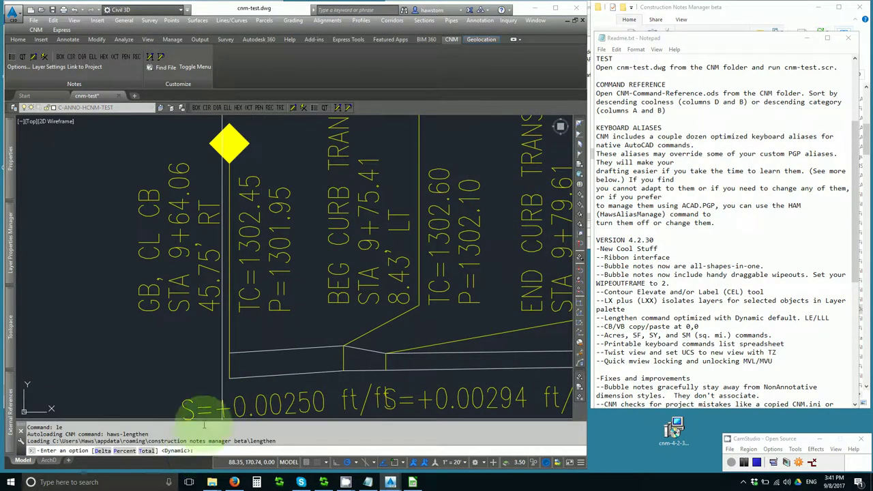
click(240, 353)
click(140, 361)
key(Return)
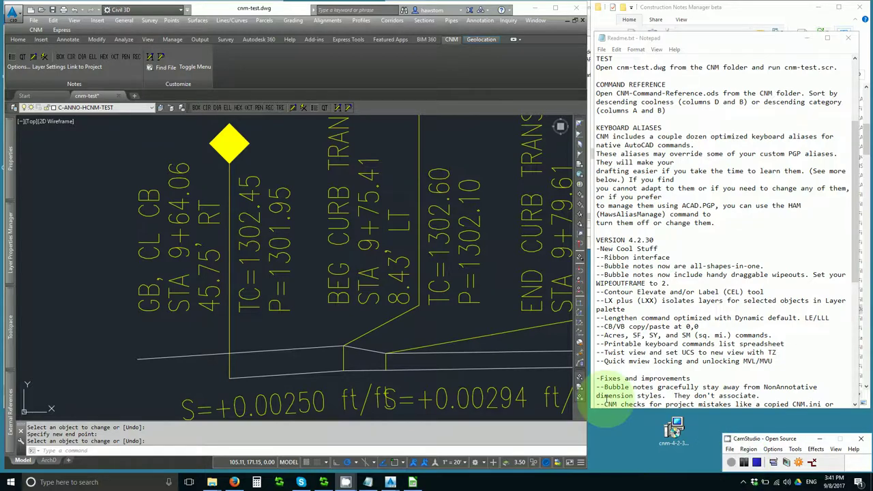
Step: Place a 0.00 SQ. MI. area label beside 13290.34 at the magenta bubble-note boundary
scroll(493, 282, down, 5)
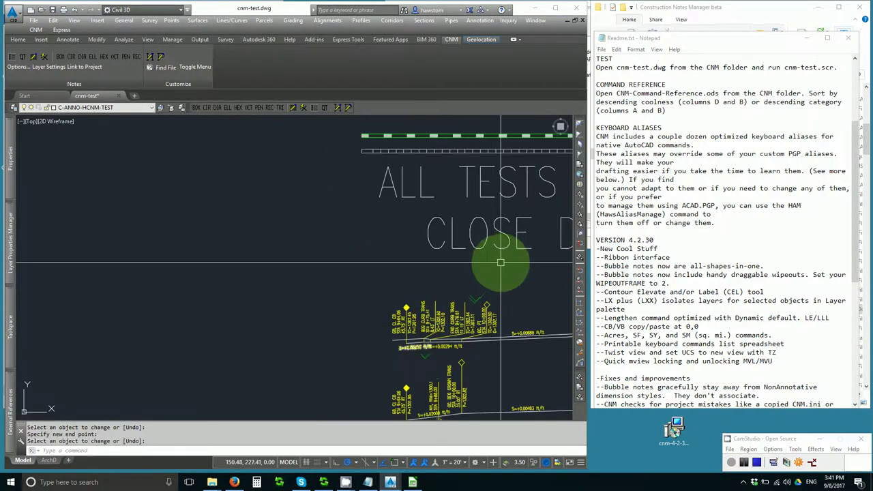
middle_drag(503, 263, 358, 324)
scroll(357, 323, down, 2)
middle_drag(444, 181, 332, 321)
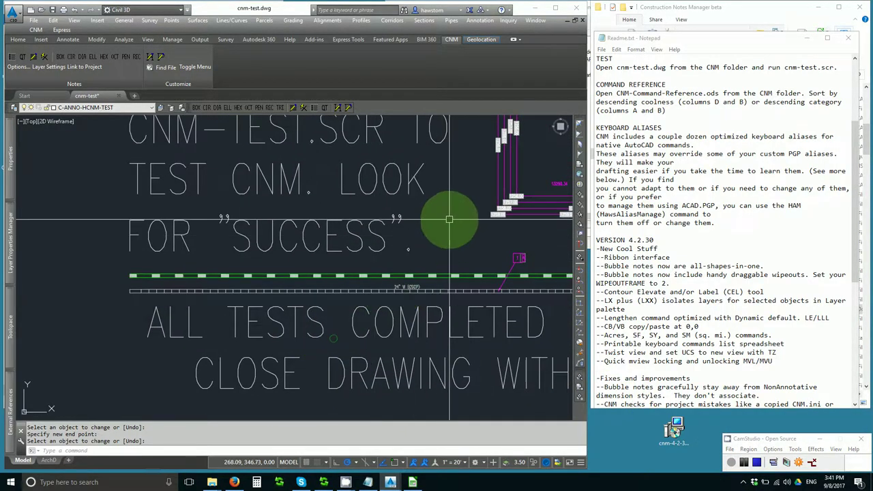
scroll(324, 333, up, 2)
scroll(400, 296, up, 3)
scroll(357, 306, up, 2)
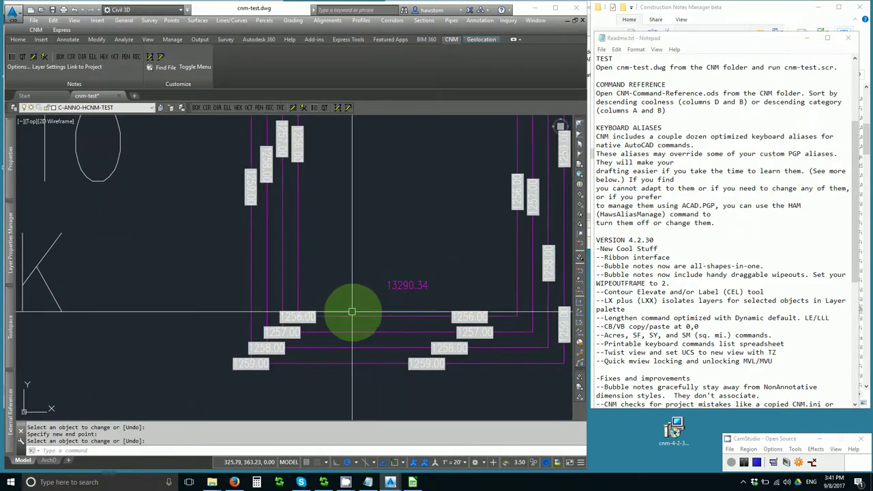
key(Return)
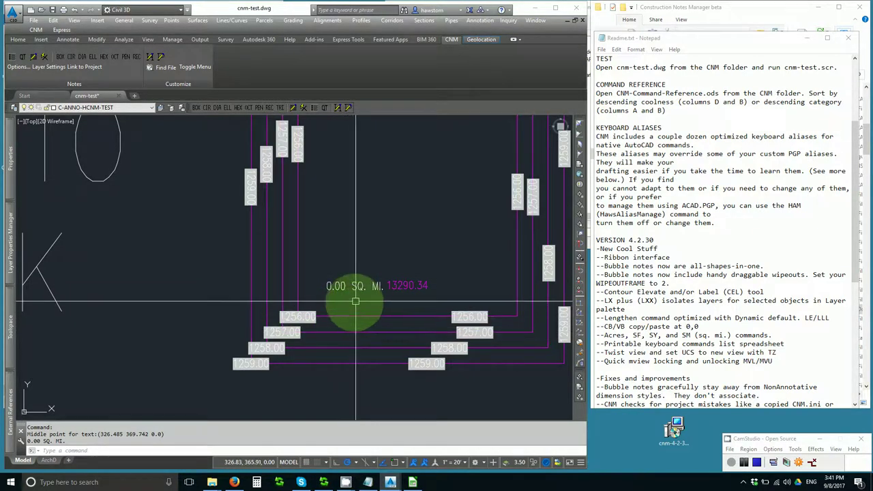
click(744, 462)
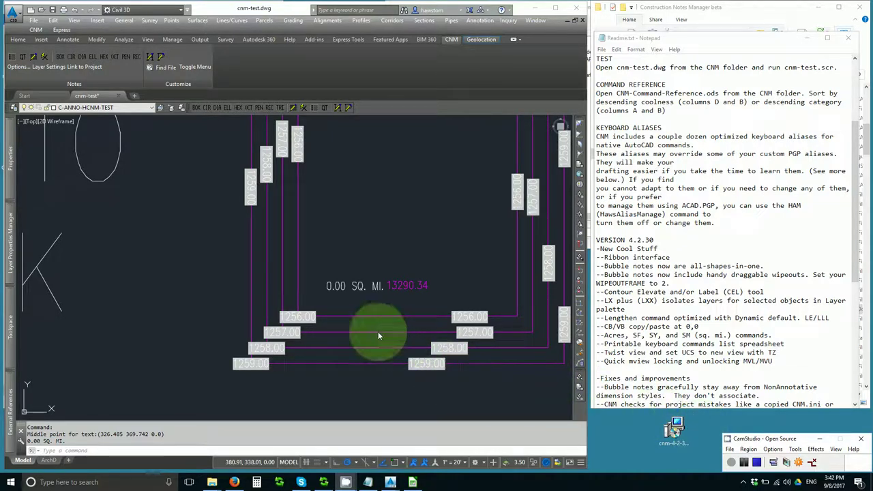
Step: Twist the view with TZ from the slope-break endpoint along the S=+0.00889 ft/ft line
scroll(378, 302, down, 6)
scroll(350, 331, up, 3)
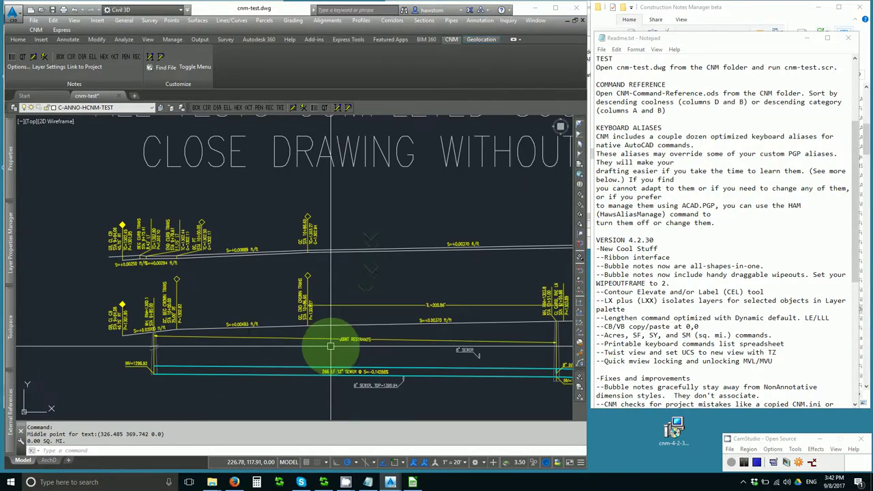
scroll(300, 335, up, 4)
scroll(293, 324, down, 5)
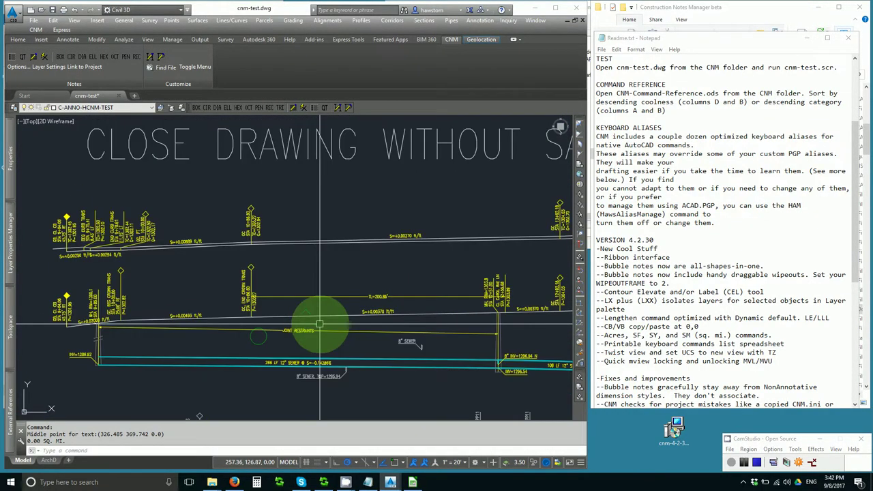
scroll(179, 231, up, 7)
scroll(156, 288, down, 4)
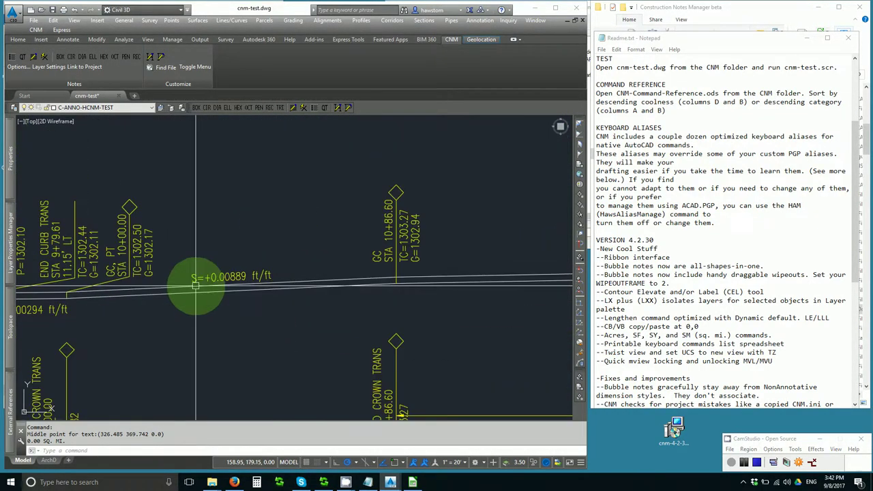
text(t)
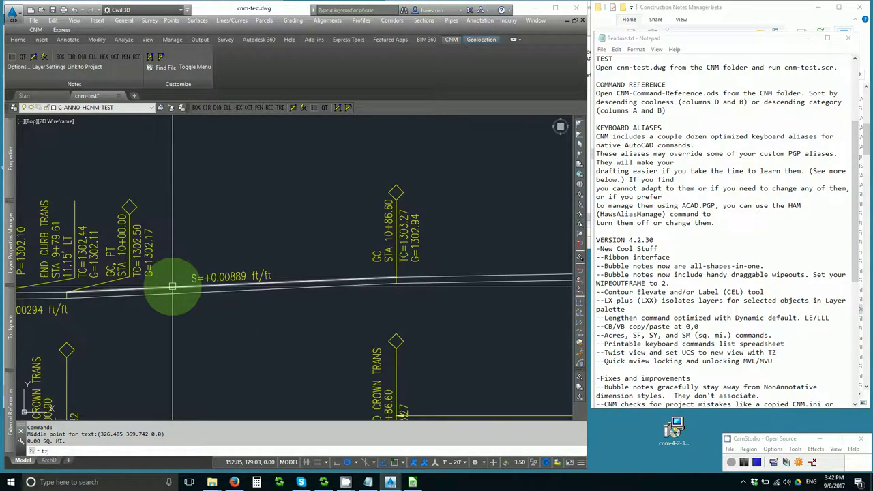
text(z)
key(Return)
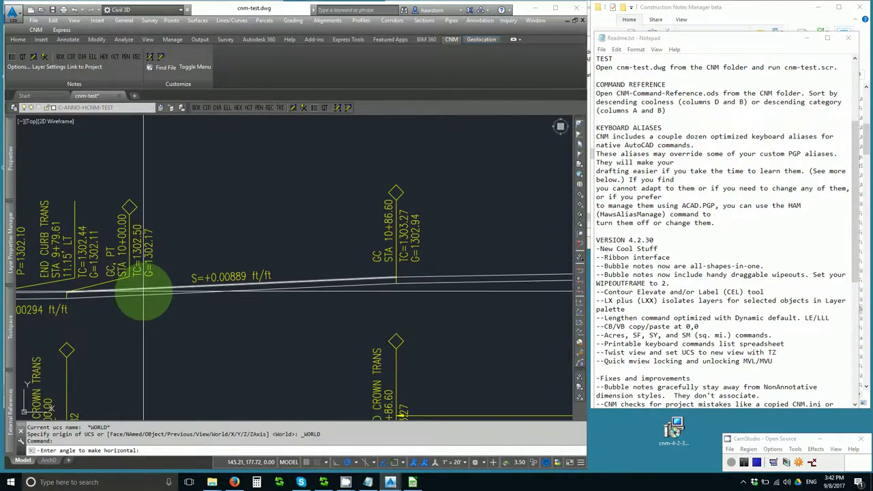
text(endp)
key(Return)
click(143, 291)
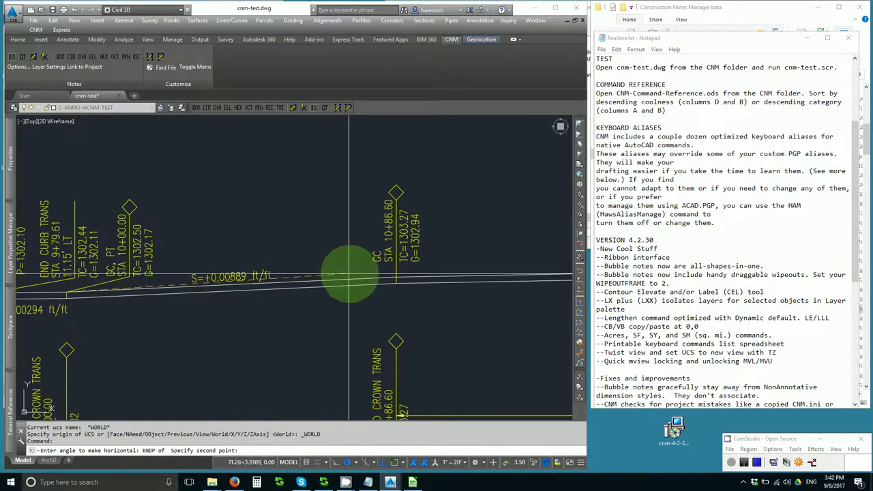
click(359, 275)
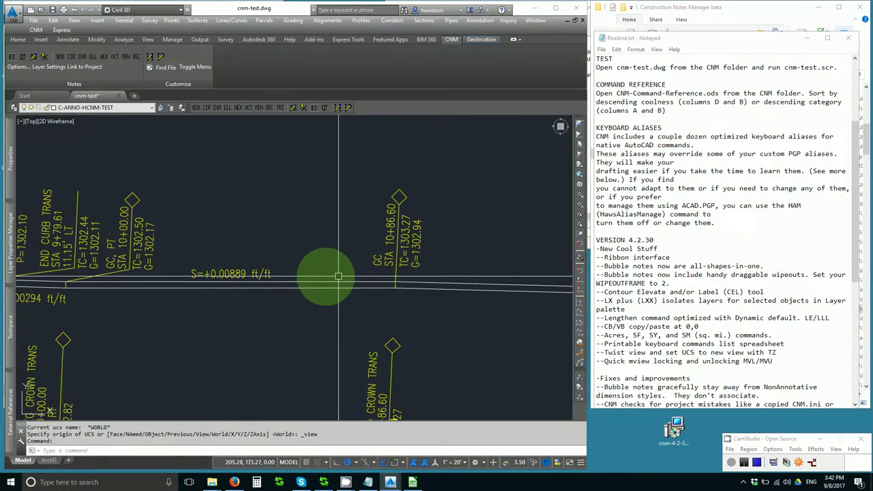
Step: Switch to the ArchD layout and lock its viewport's view
click(746, 462)
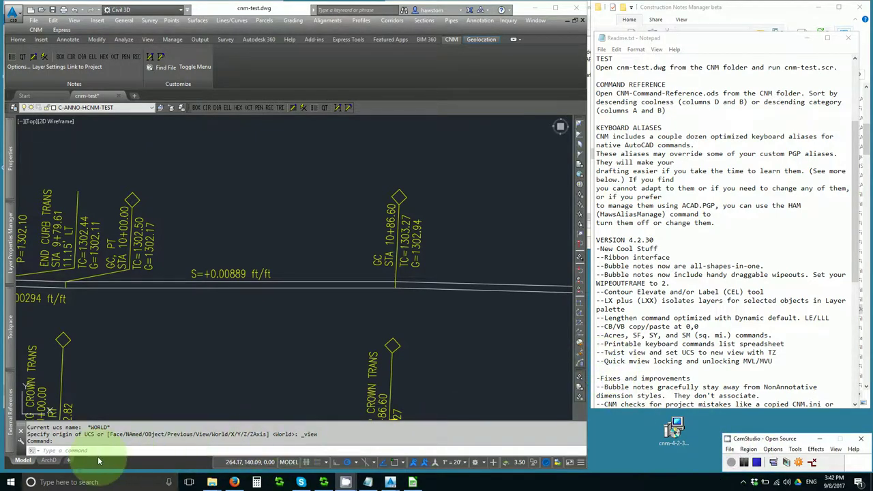
click(60, 463)
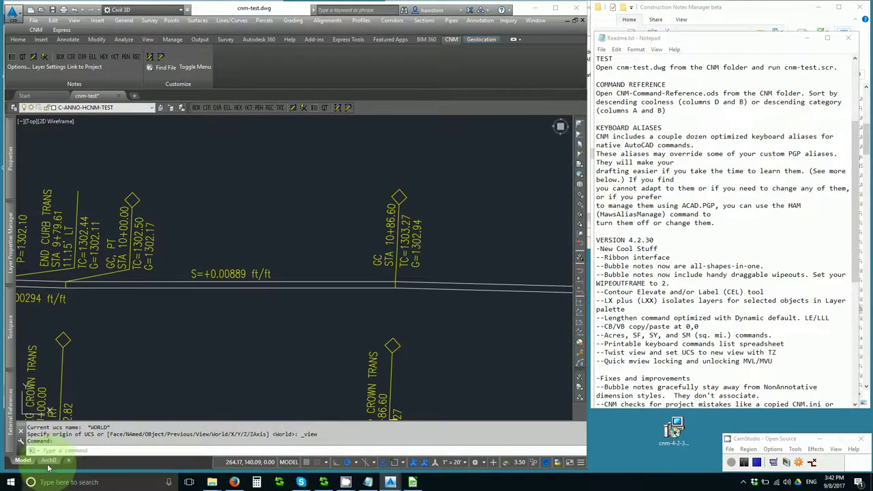
click(48, 462)
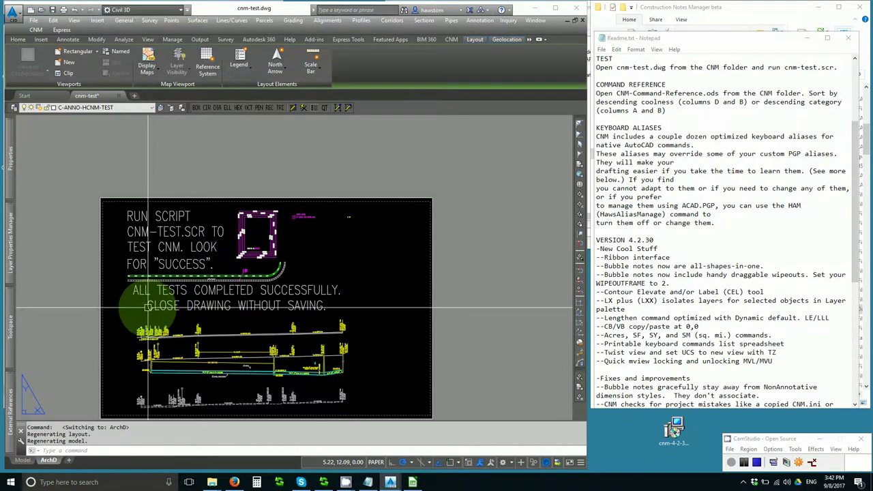
text(l)
key(Return)
click(102, 332)
key(Return)
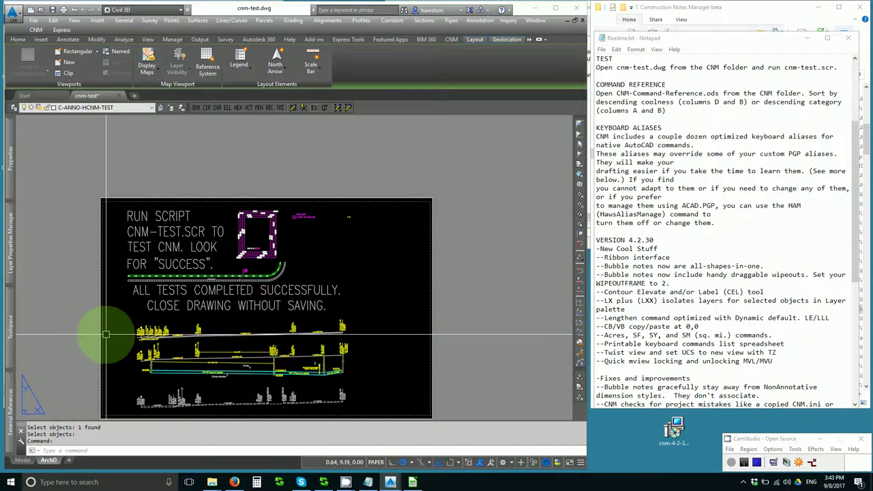
Step: Unlock the ArchD viewport's view again with MVU
text(mvu _mview)
key(Return)
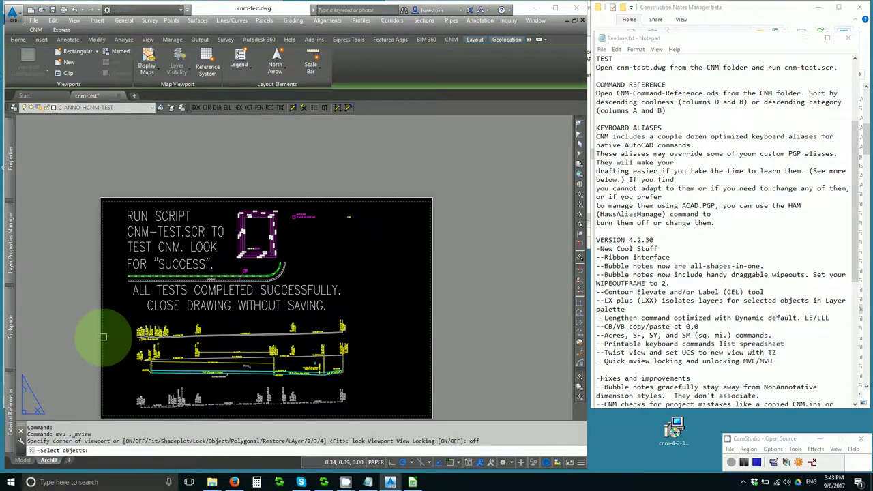
click(102, 337)
key(Return)
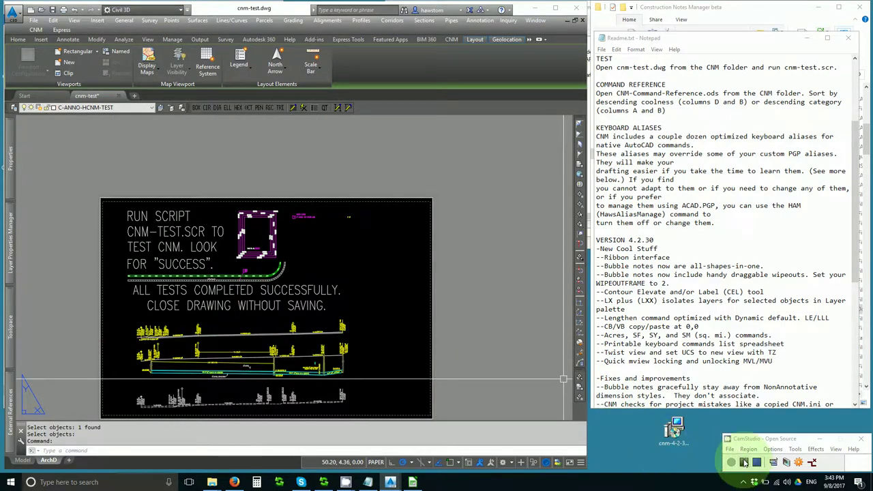
scroll(682, 351, down, 7)
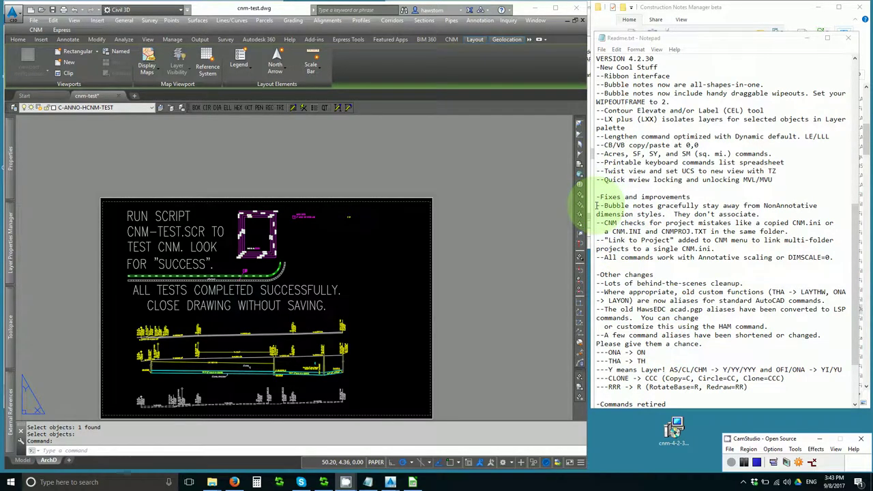
Step: Highlight the Bubble notes NonAnnotative fix in the readme, then bring up Civil 3D's CNM tools
drag(597, 205, 598, 220)
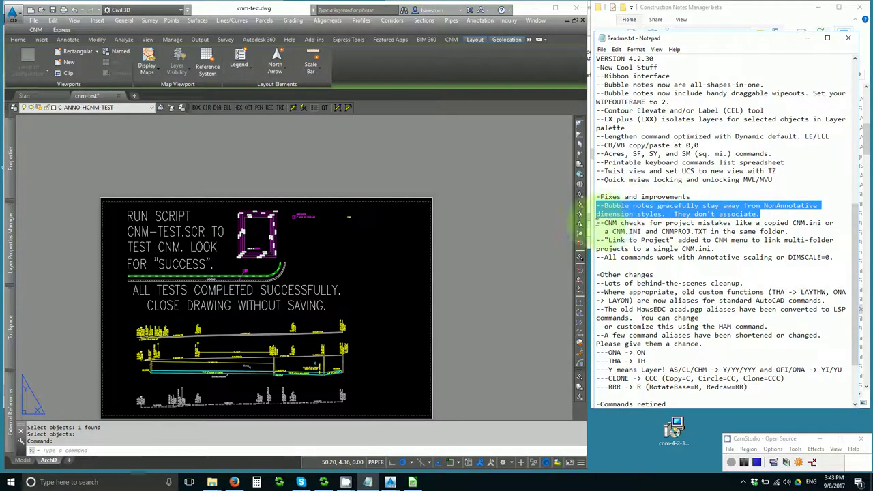
click(596, 222)
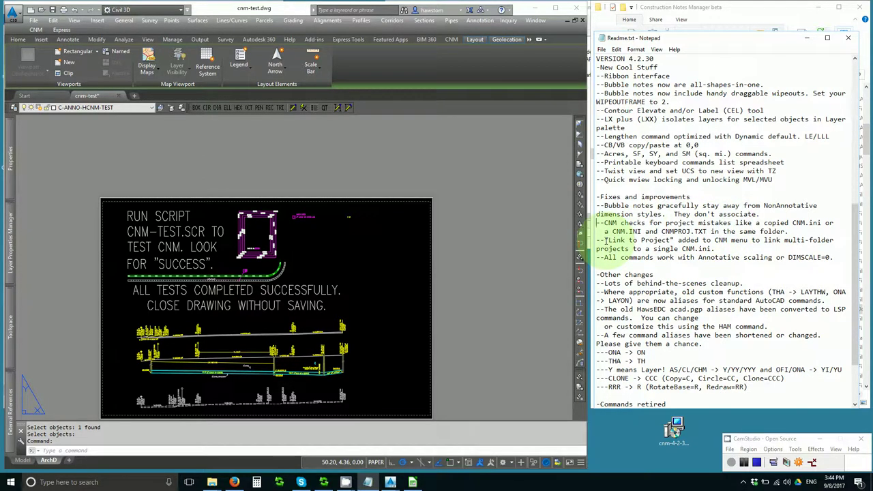
scroll(604, 240, down, 1)
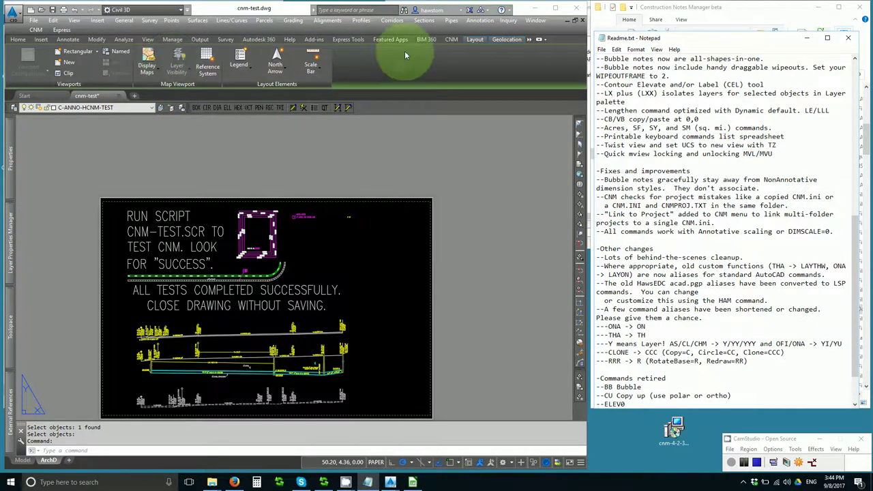
click(449, 41)
click(450, 41)
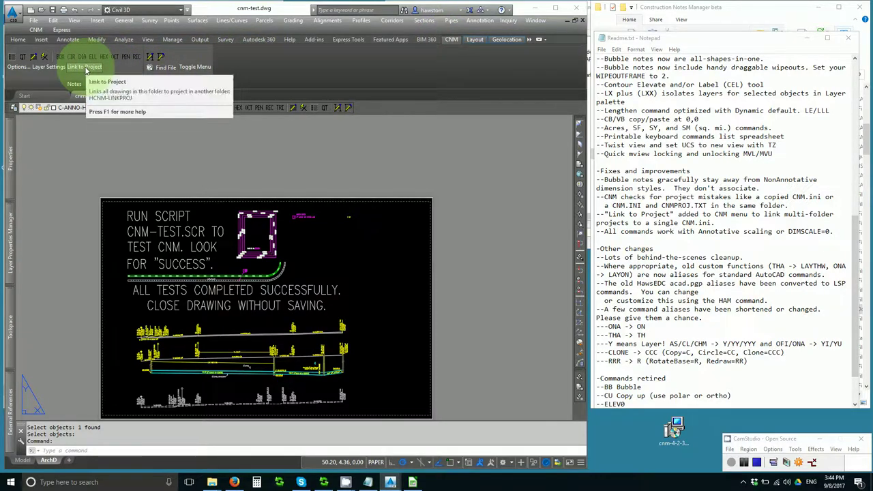
Step: Check the CNM menu for Link to Project, then go back to the Notepad readme
click(36, 29)
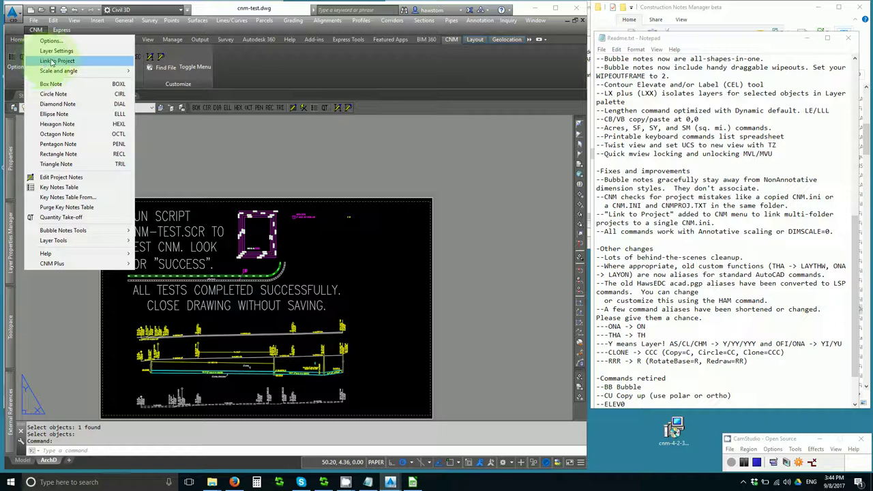
click(596, 240)
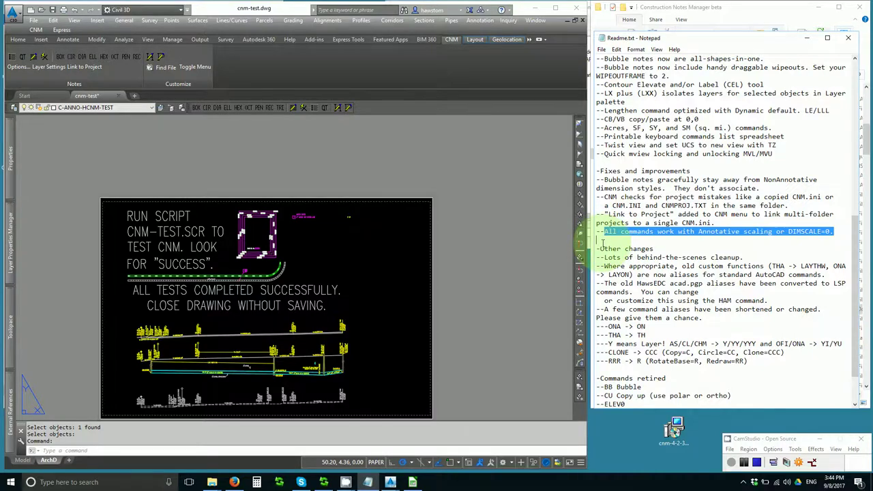
scroll(603, 241, down, 1)
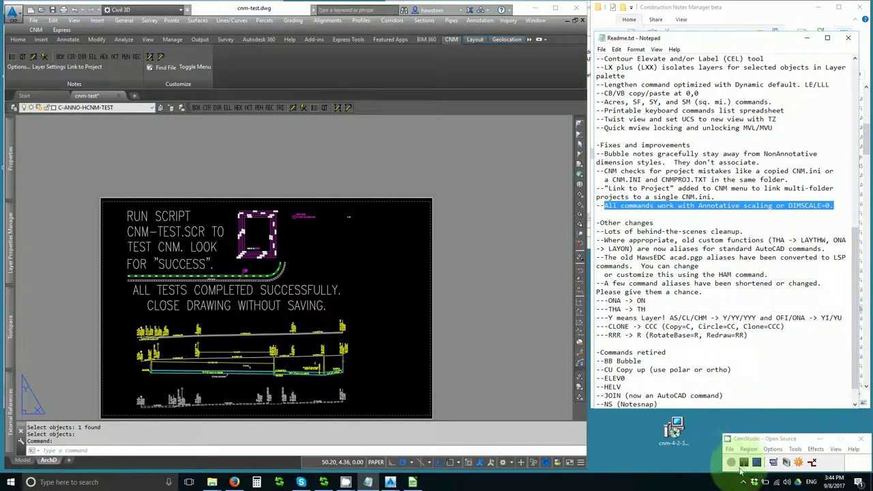
click(707, 428)
click(604, 232)
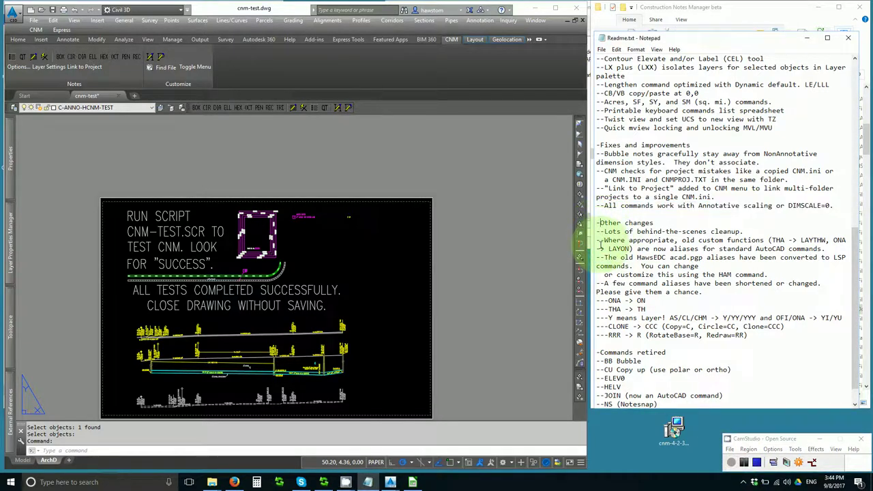
click(599, 223)
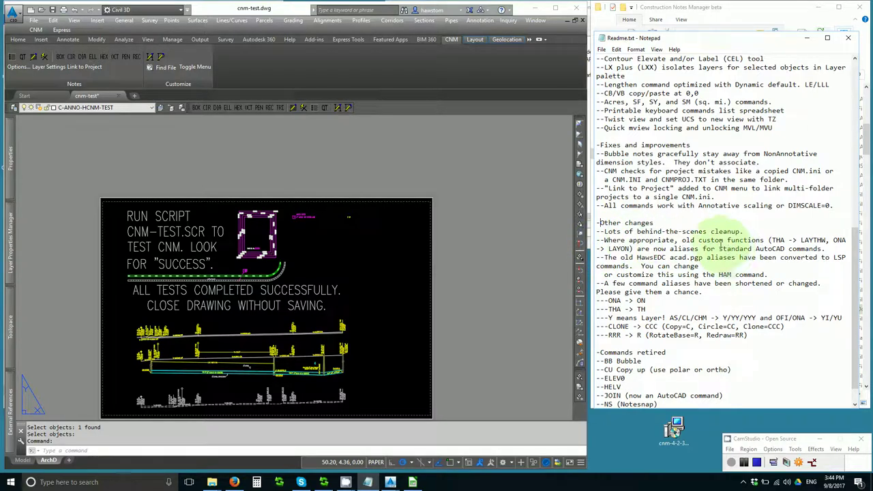
click(605, 243)
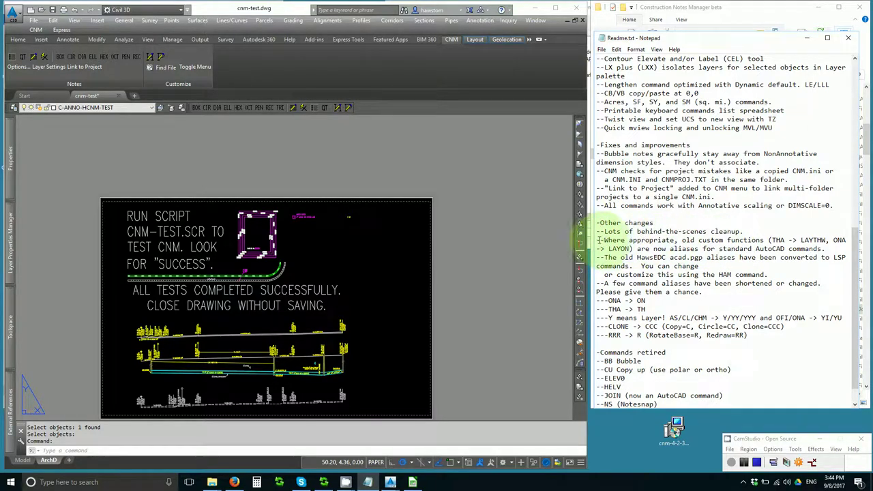
drag(597, 241, 596, 249)
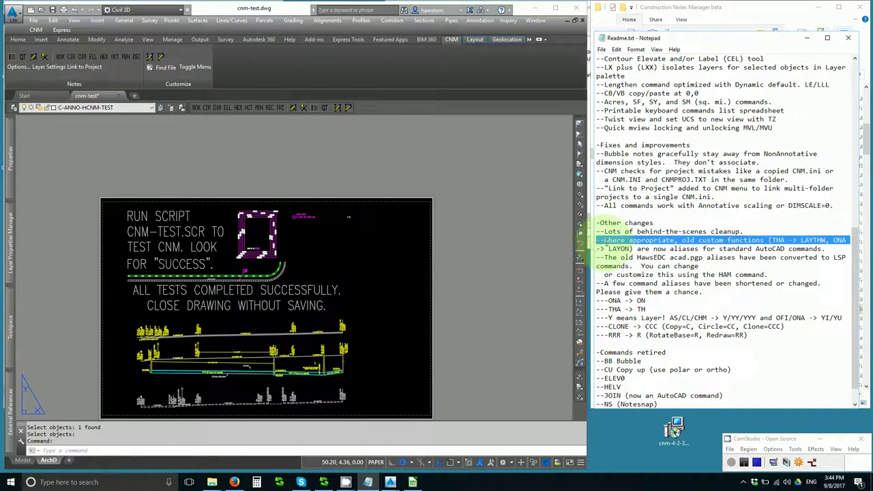
click(604, 241)
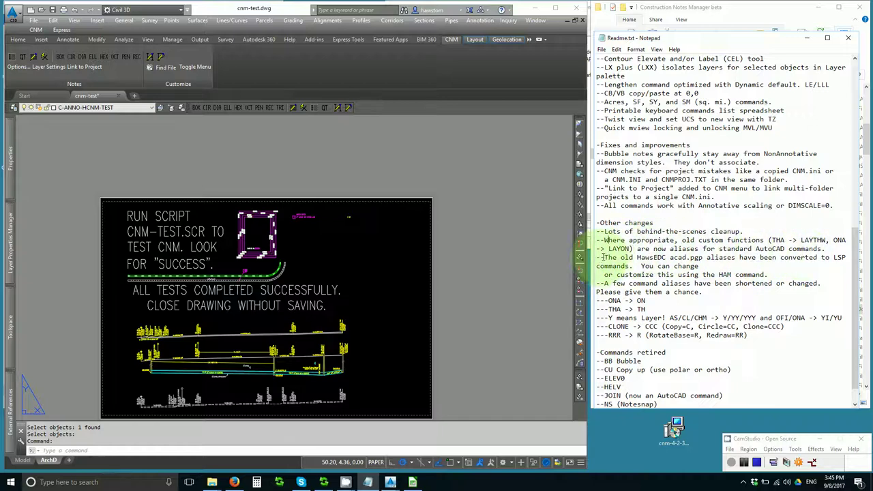
drag(595, 258, 595, 276)
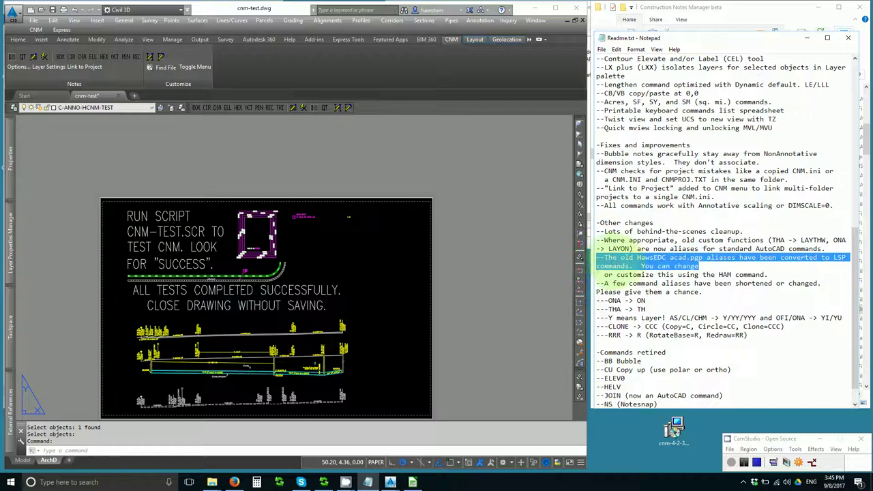
click(597, 270)
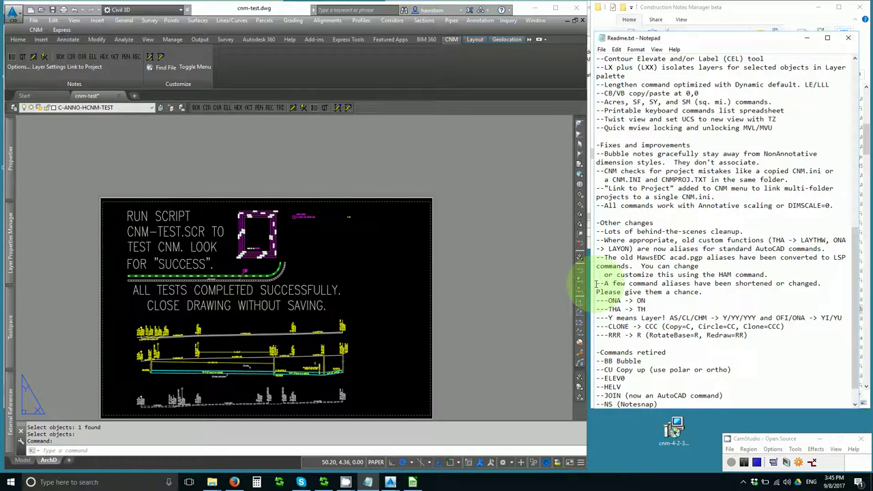
mouse_move(596, 284)
mouse_down()
mouse_move(595, 318)
mouse_move(596, 300)
mouse_up()
scroll(596, 317, down, 1)
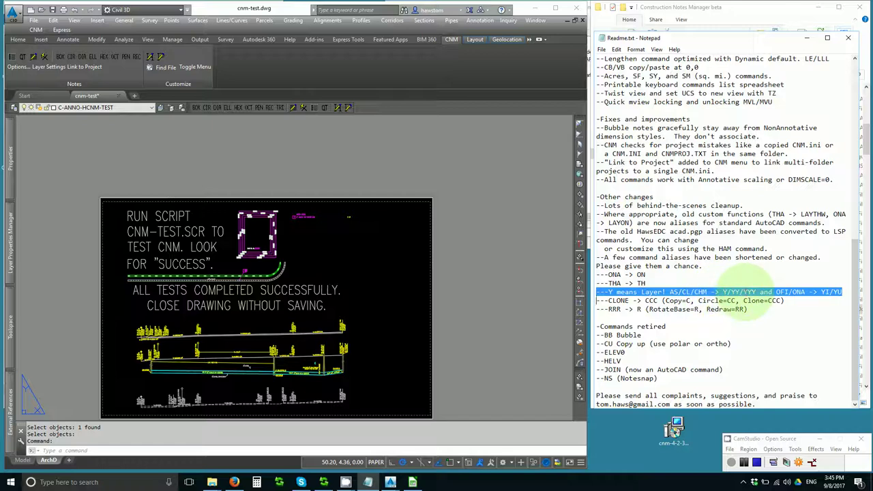
click(790, 292)
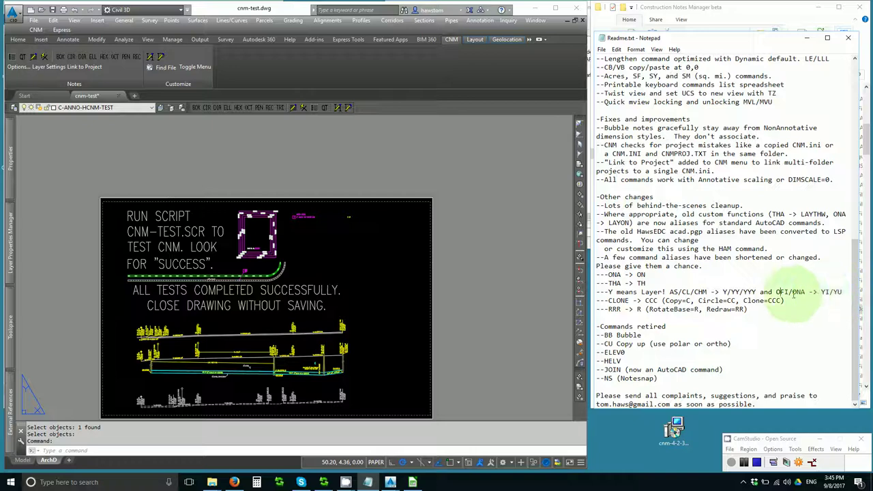
drag(598, 302, 598, 309)
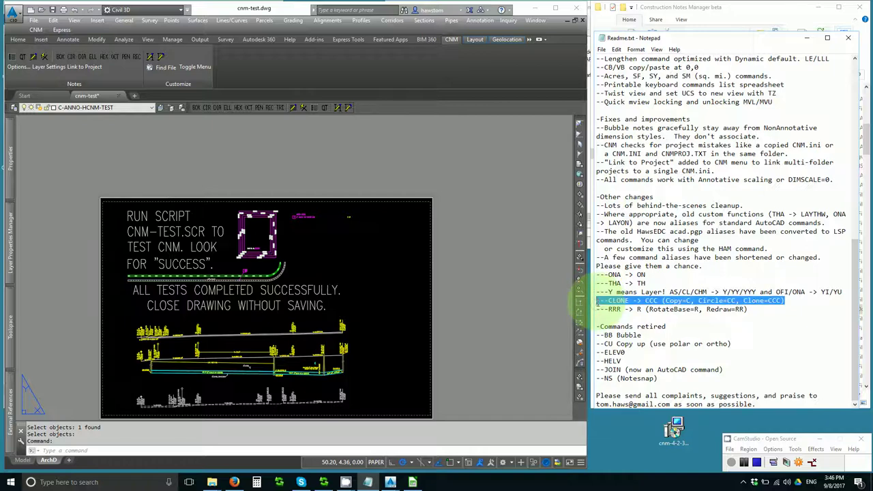
click(598, 308)
drag(597, 309, 599, 318)
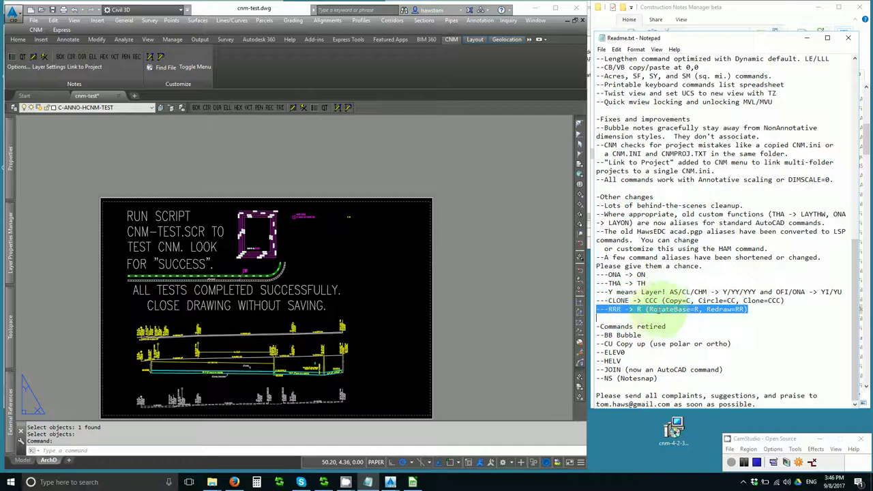
click(655, 310)
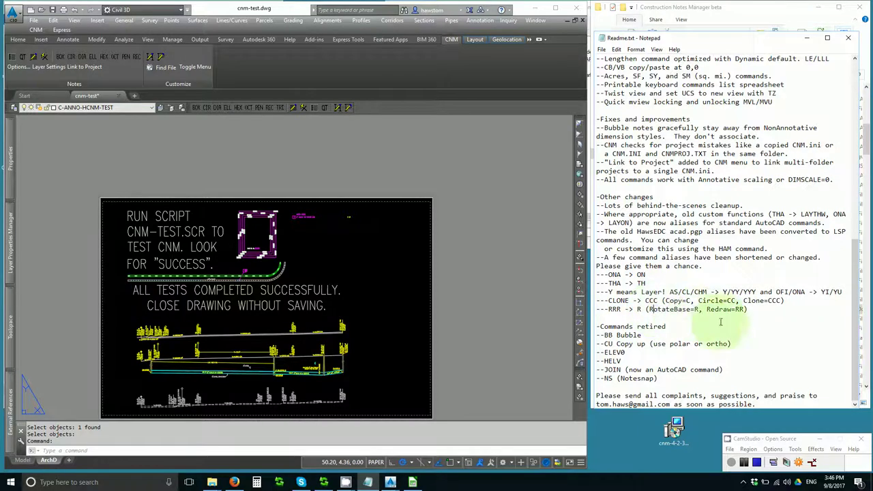
click(733, 463)
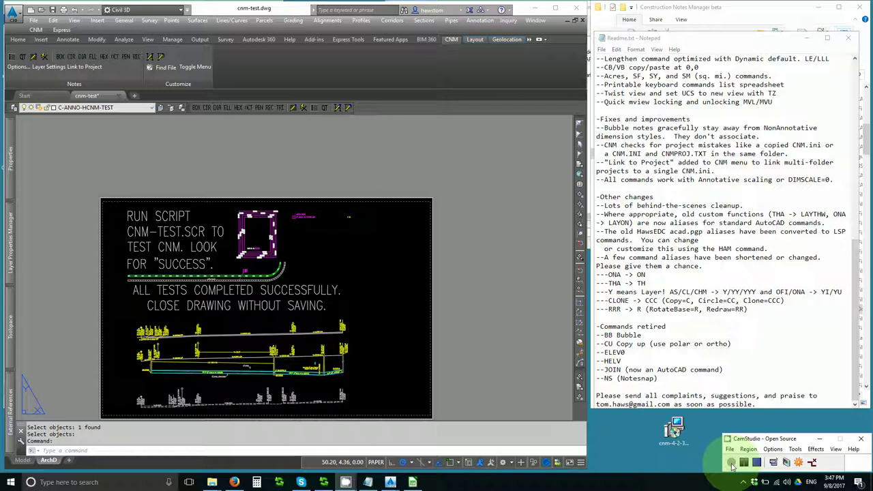